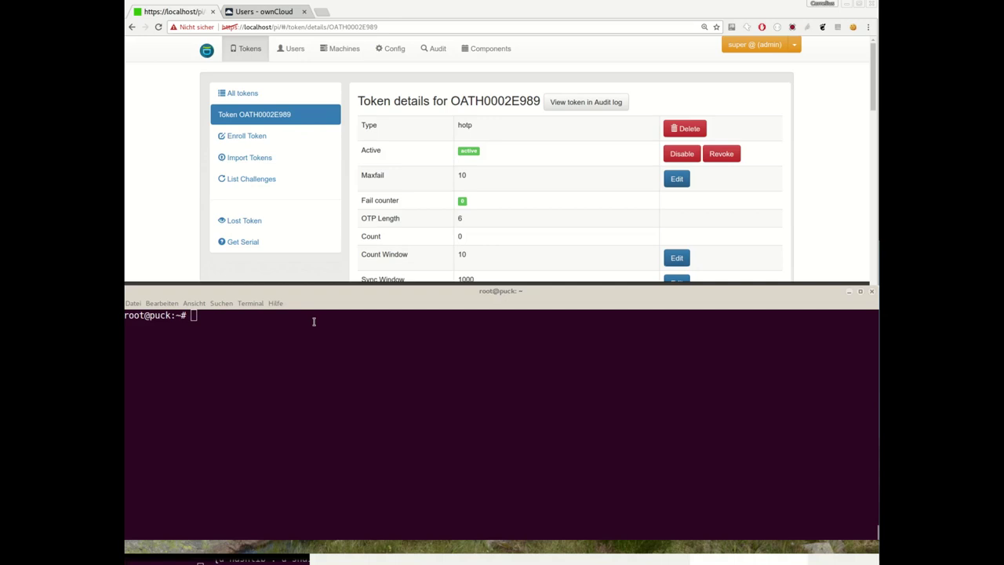
- Show all tokens in privacyIDEA and enter privacyidea-token-janitor --help in the terminal
left_click(272, 97)
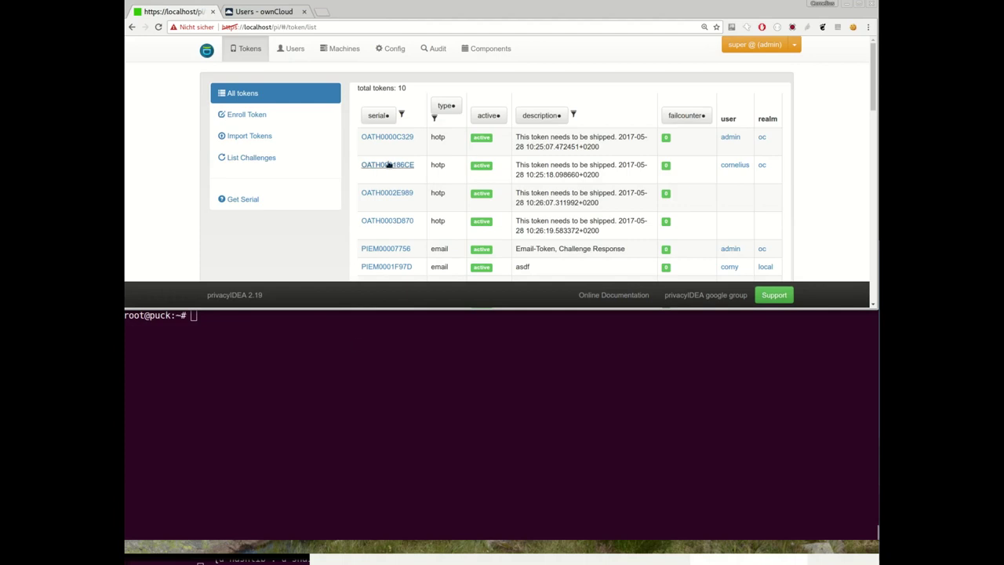
left_click(321, 399)
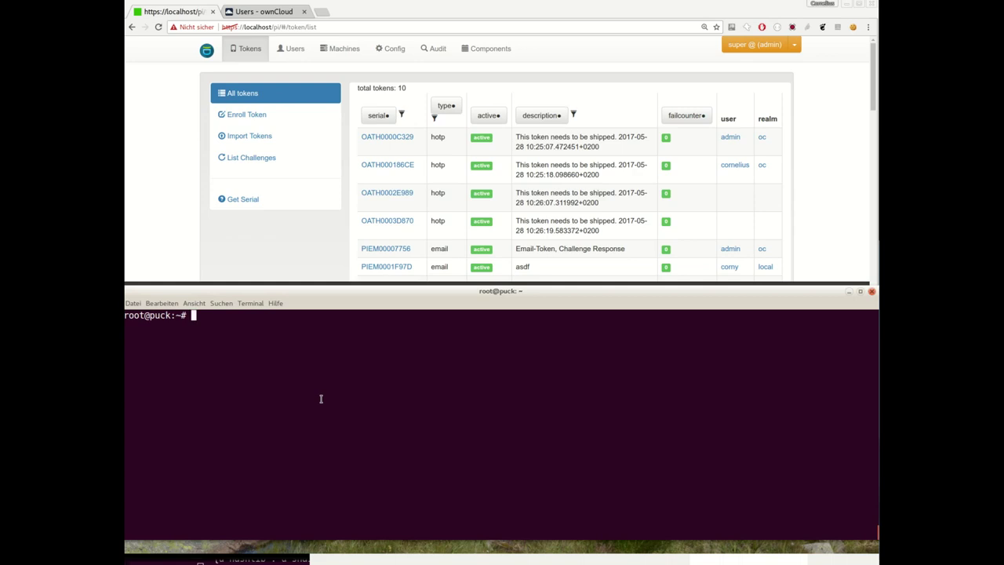
type("privacyidea-to")
key("Tab")
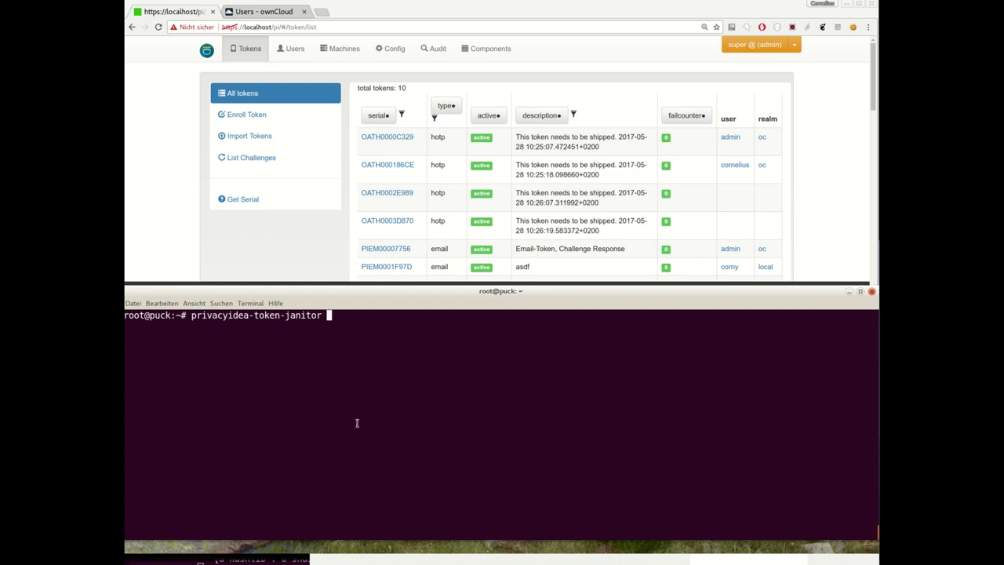
type("--help")
- Run the janitor's general help, then the help for its find subcommand
key("Return")
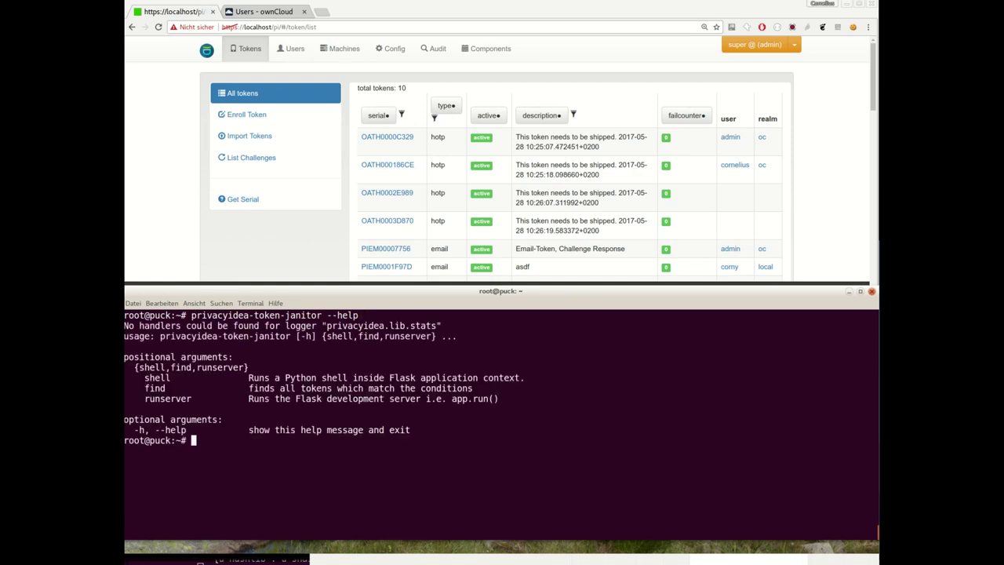
key("Up")
key("ctrl+Left")
key("ctrl+Left")
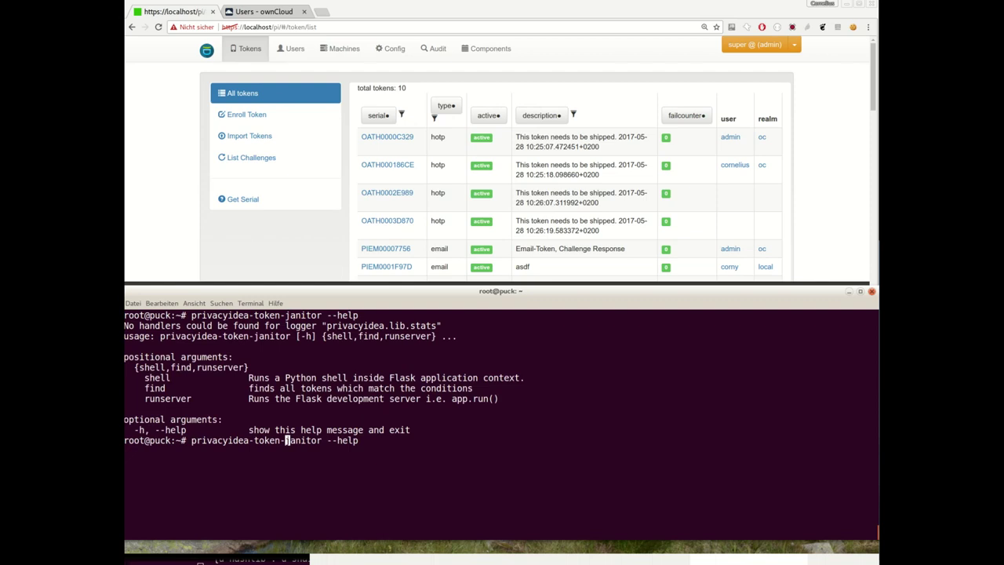
key("Right")
key("Right")
key("Right")
key("Right")
key("Right")
key("Right")
key("Right")
type("find")
key("Return")
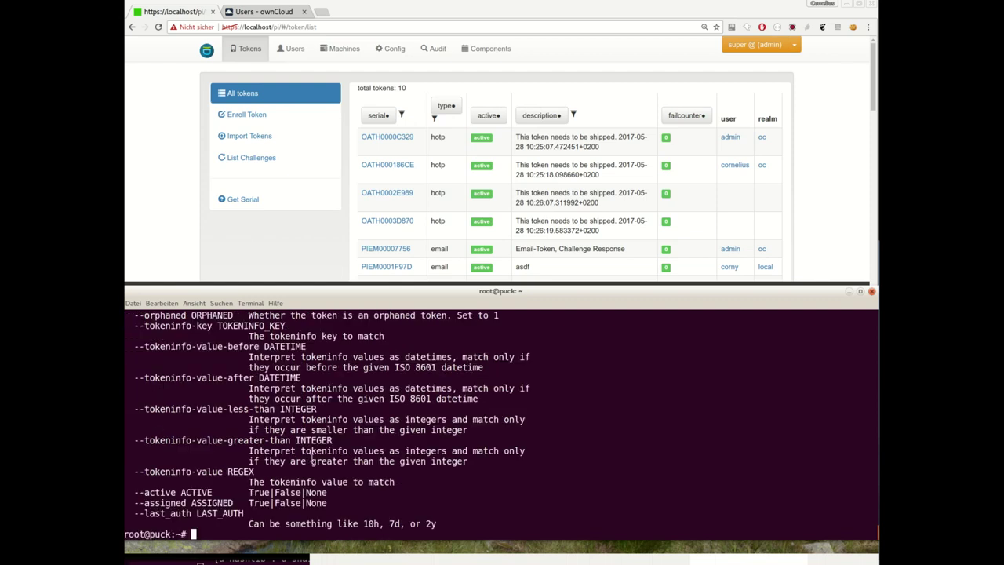
- Review the find filters --serial, --tokentype, --orphaned, --active, --assigned and --last_auth
scroll(305, 448, "up", 2)
scroll(305, 449, "up", 2)
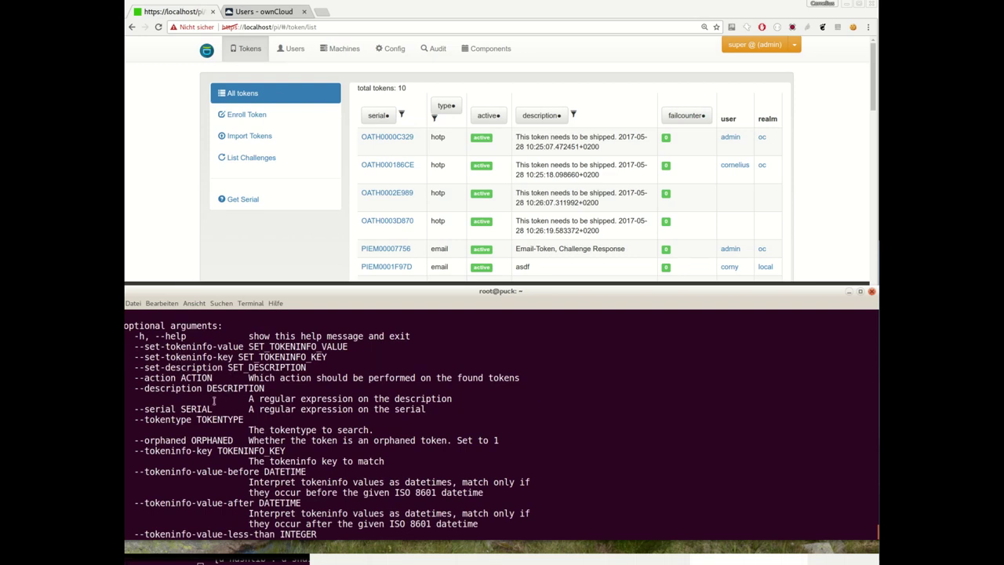
double_click(167, 408)
double_click(176, 420)
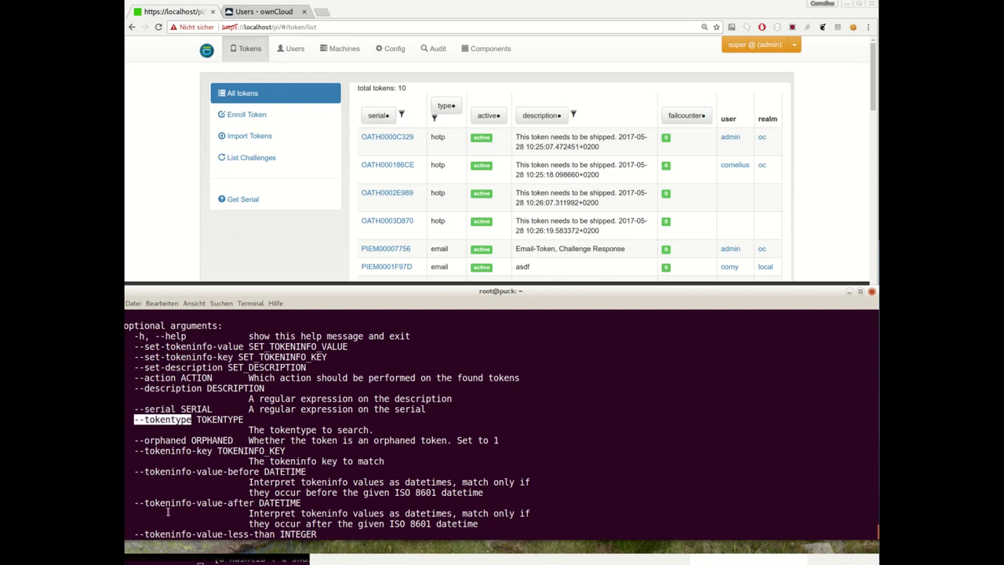
double_click(182, 440)
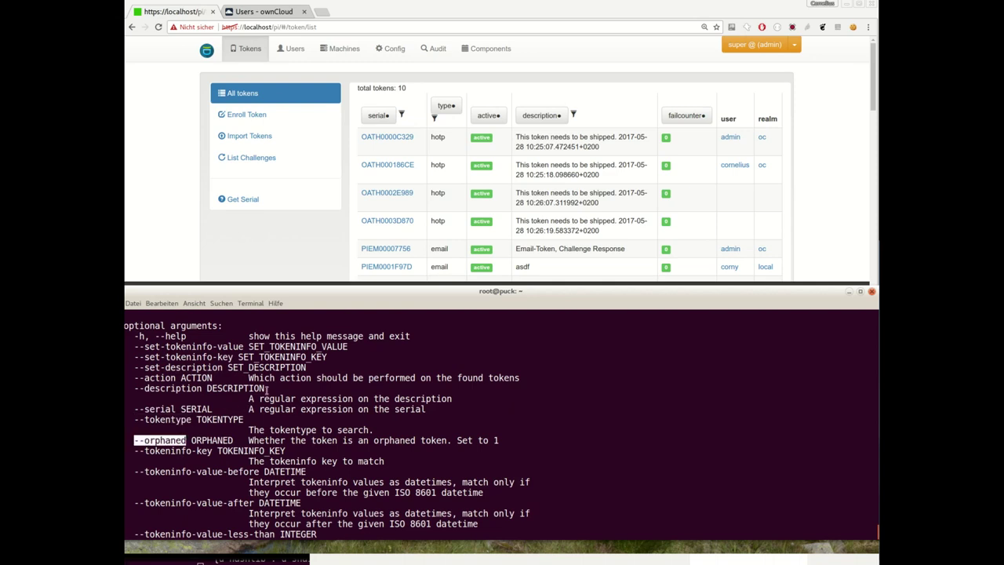
scroll(216, 392, "down", 4)
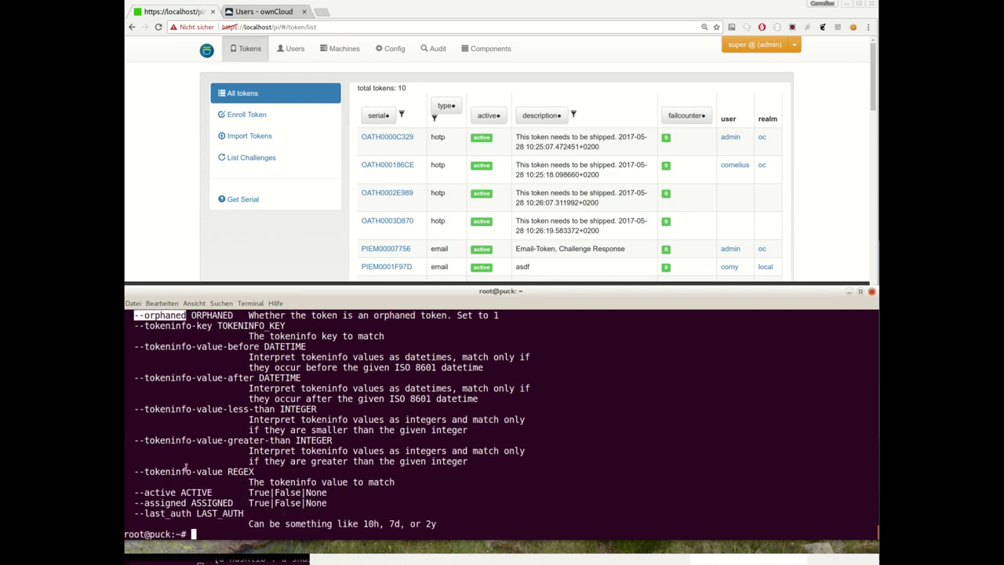
double_click(164, 492)
double_click(166, 503)
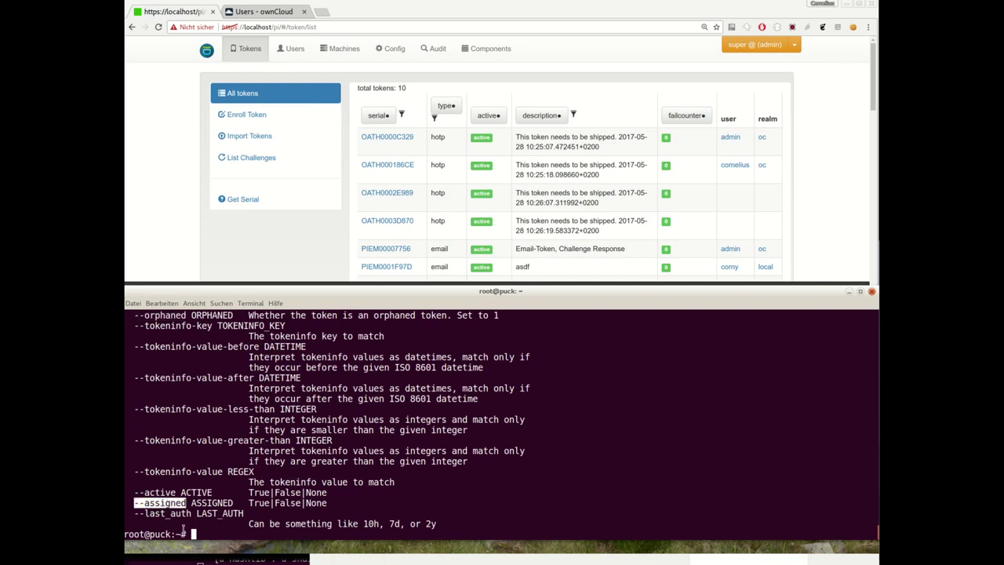
double_click(180, 514)
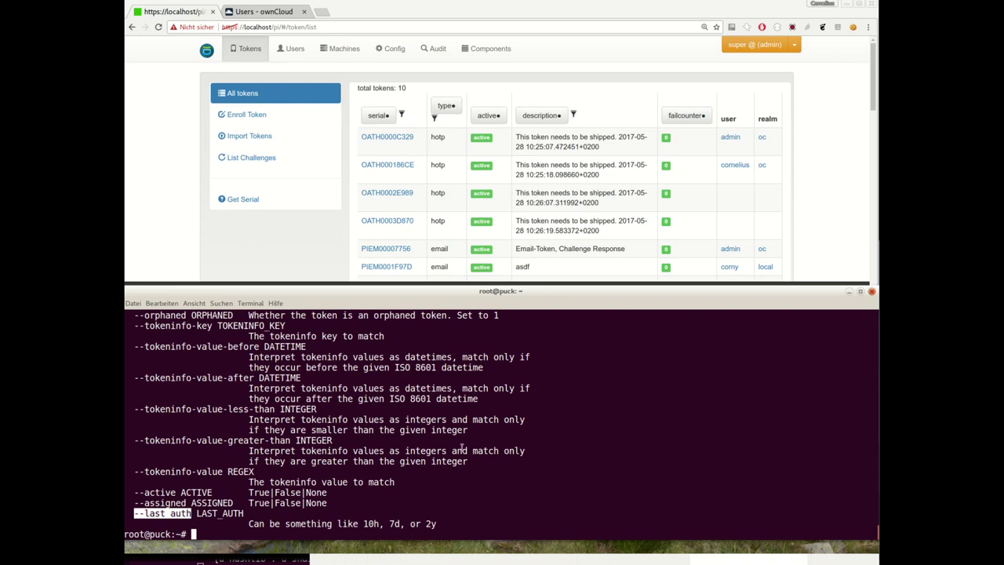
- Filter privacyIDEA's token list to hotp and prepare 'privacyidea-token-janitor find --tokentype hotp' in Terminal
key("Up")
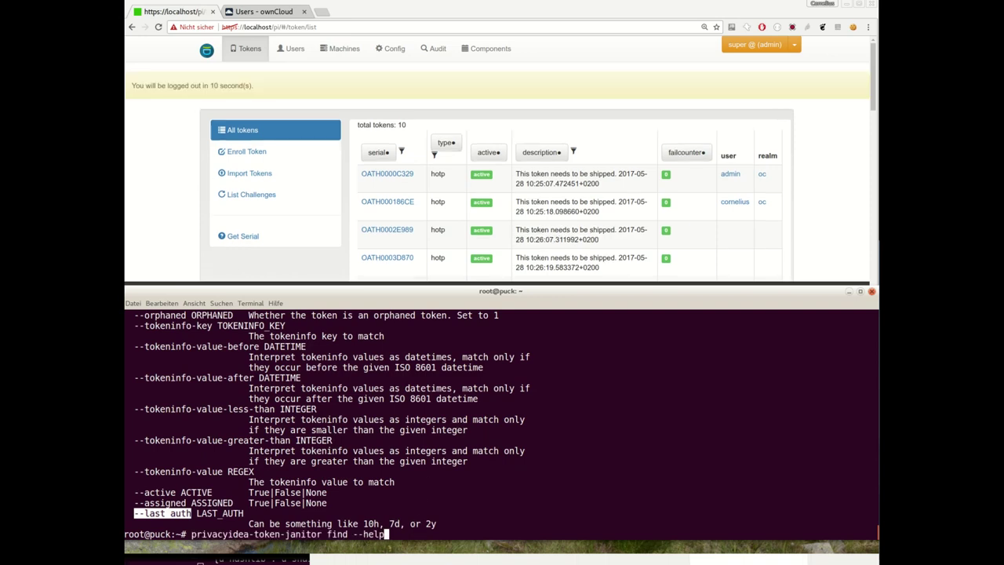
key("BackSpace")
key("BackSpace")
key("BackSpace")
left_click(436, 154)
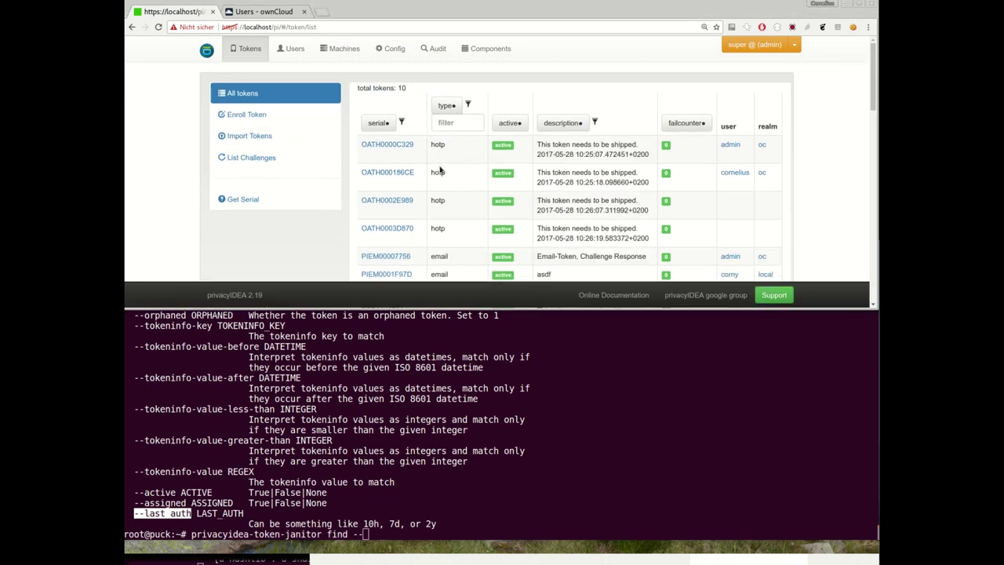
left_click(451, 125)
type("hotp")
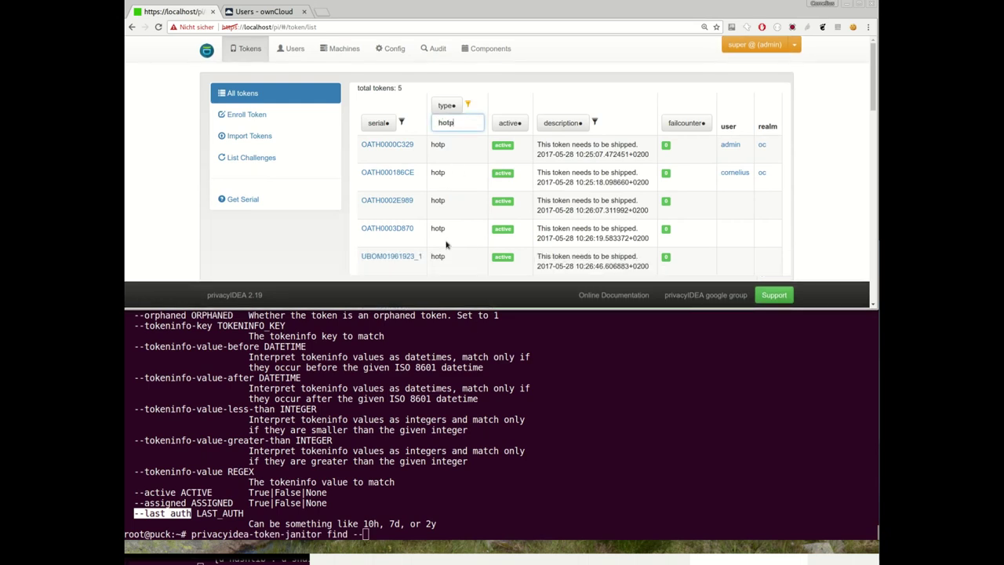
left_click(427, 438)
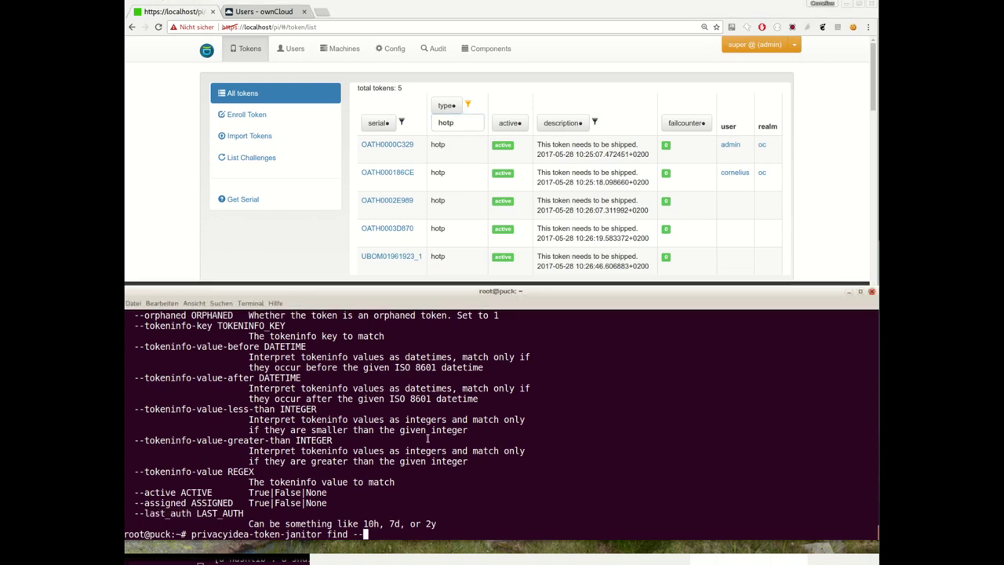
type("tokentype hotp")
- List all hotp tokens with the janitor, noting serials OATH0003D870 and UBOM01961923_1
key("Return")
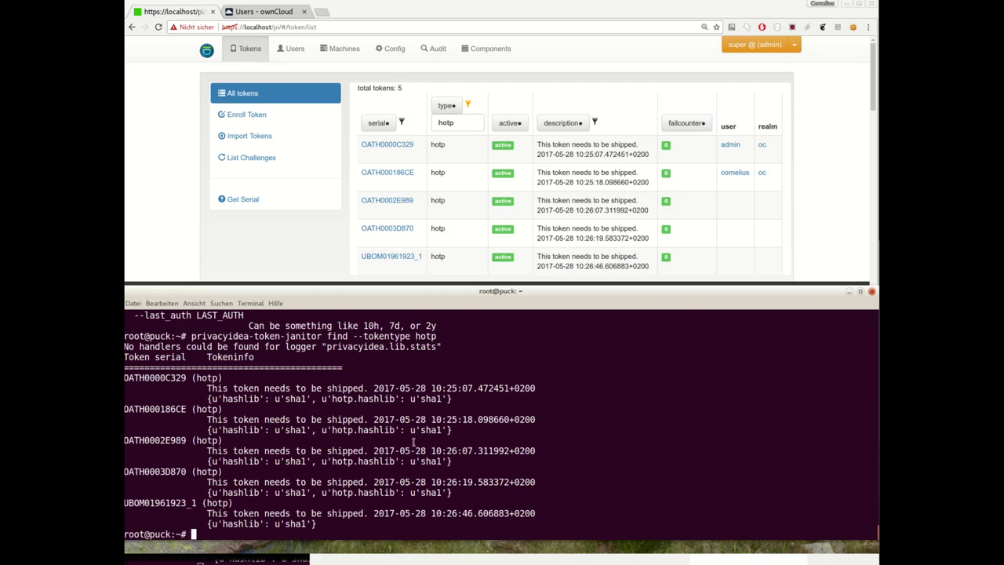
key("Up")
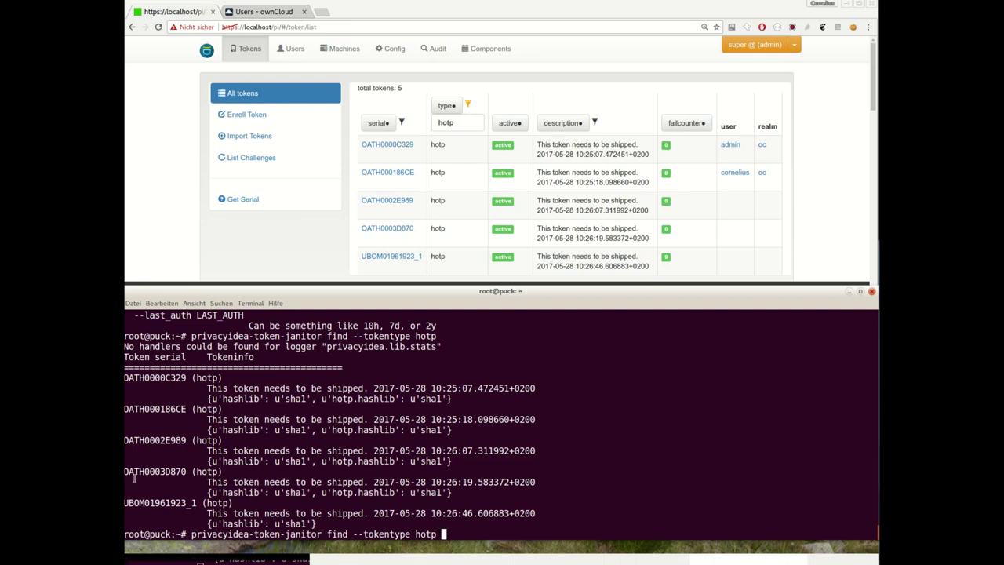
double_click(135, 472)
double_click(143, 502)
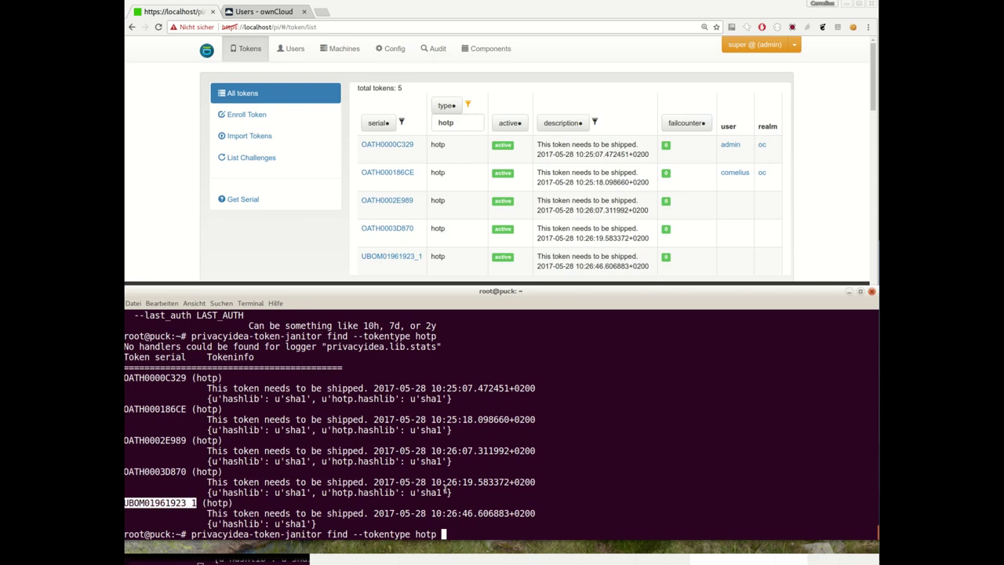
- Narrow the hotp search with --serial OATH to the four OATH tokens
type("--serial oATH")
key("BackSpace")
key("BackSpace")
key("BackSpace")
key("BackSpace")
type("OATH")
key("Return")
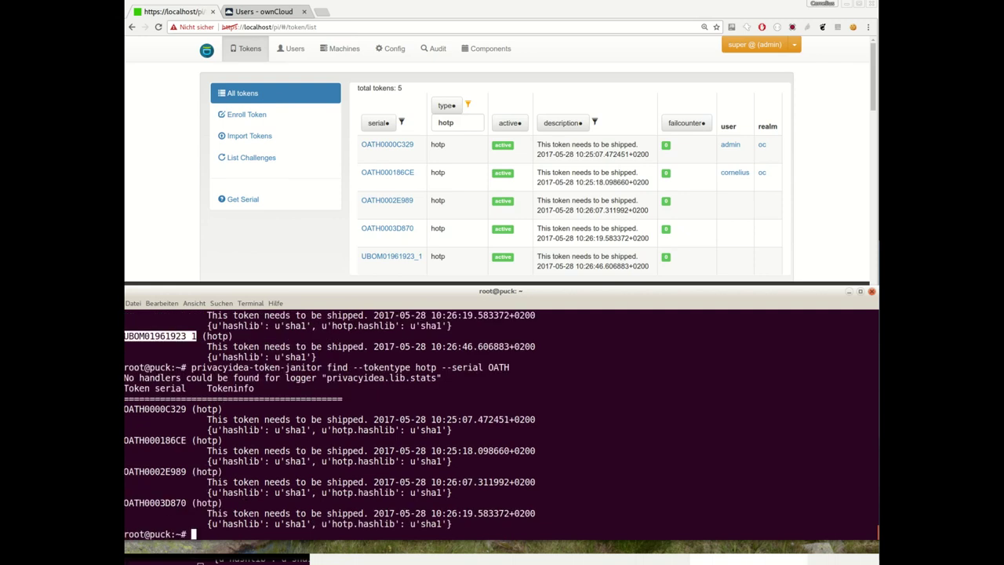
key("Up")
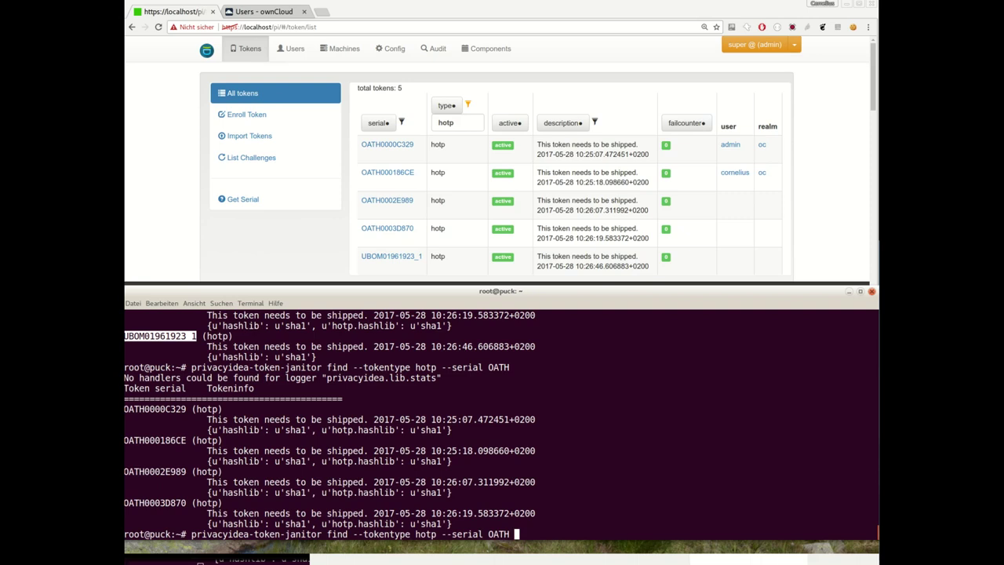
- Restrict the OATH hotp search to unassigned tokens with --assigned False
type("--assigned Fal")
type("se")
key("Return")
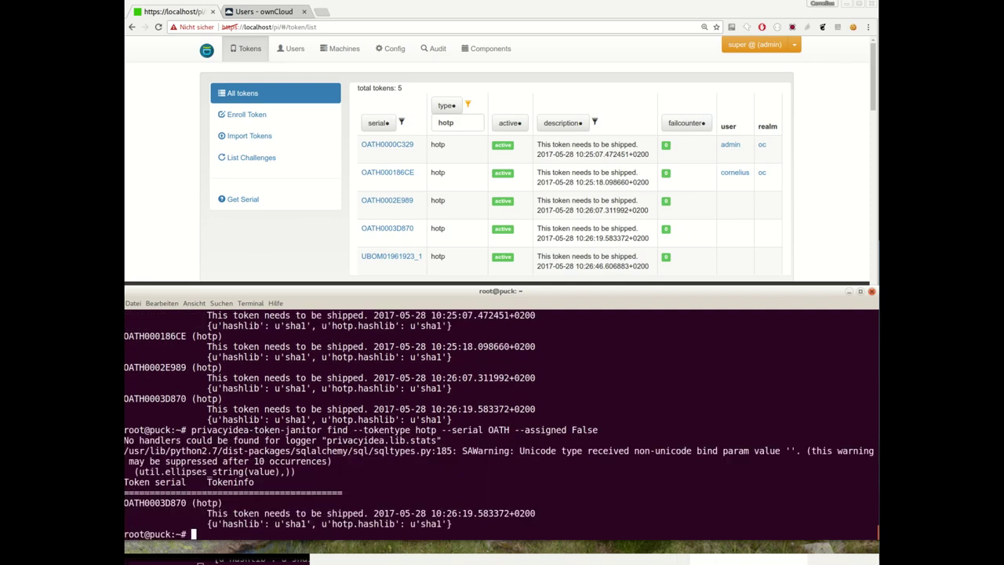
key("Up")
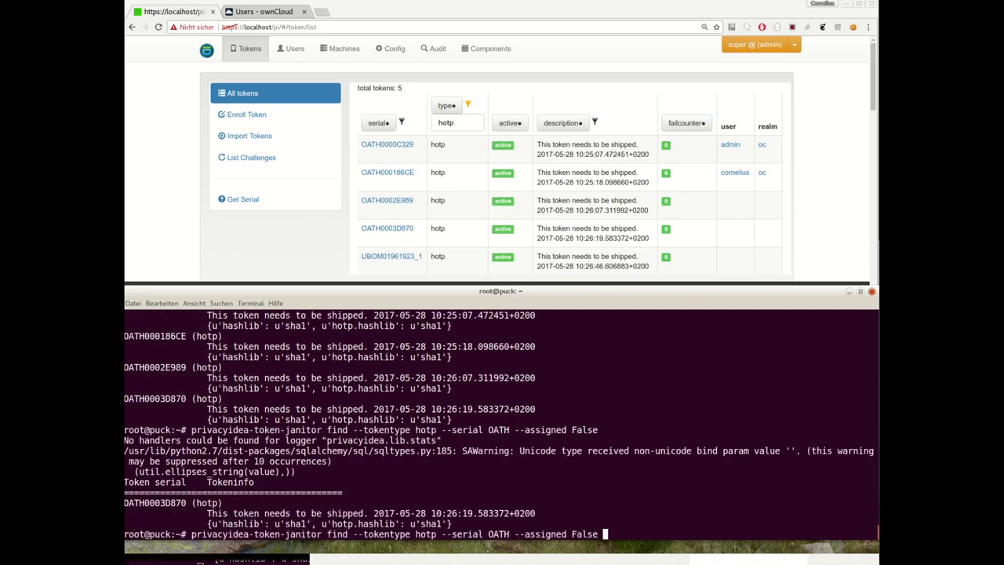
- Check the allowed janitor actions, then run --action disable, disabling OATH0003D870
type("--action help")
key("Return")
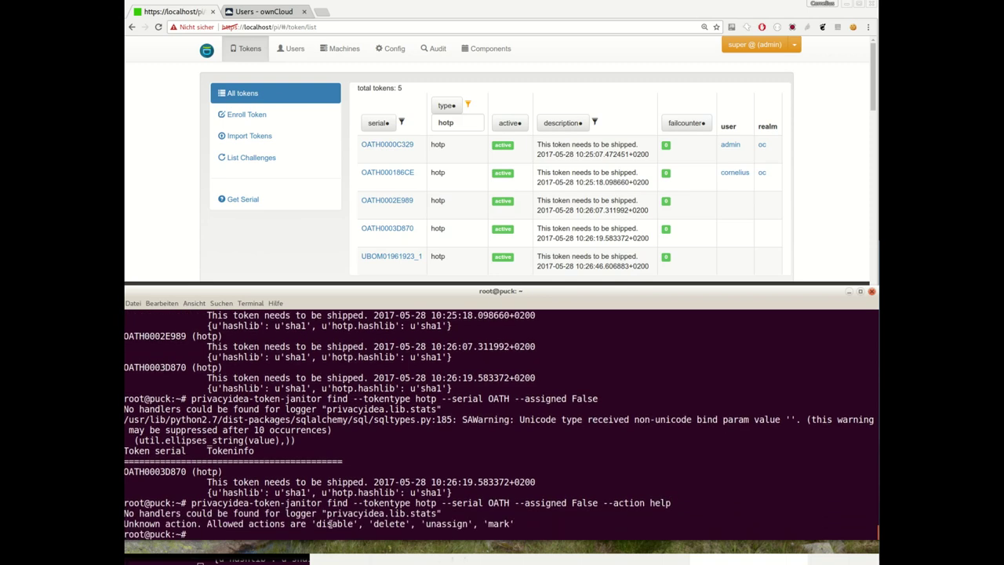
left_click_drag(317, 523, 513, 523)
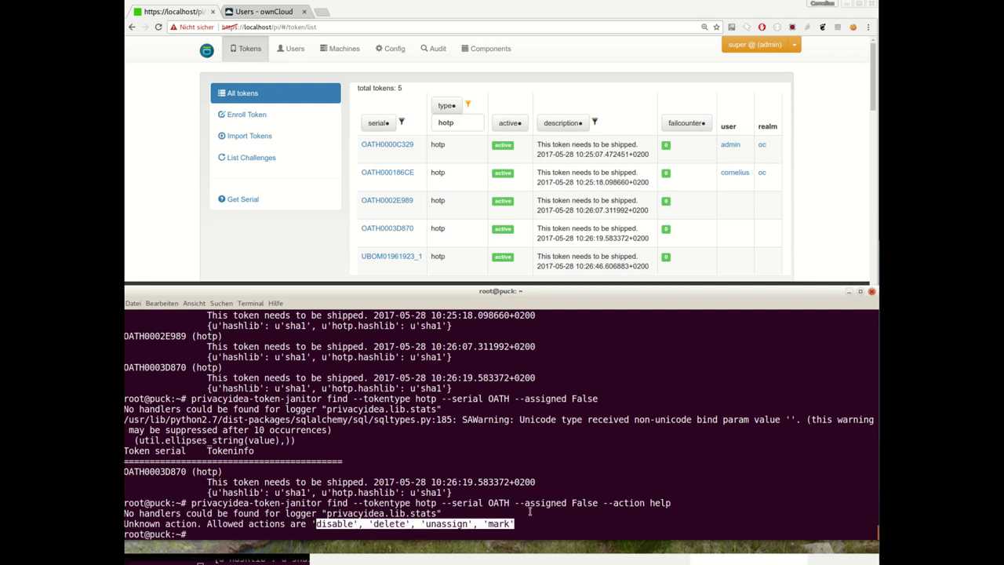
key("Up")
key("BackSpace")
key("BackSpace")
key("BackSpace")
key("BackSpace")
type("disable")
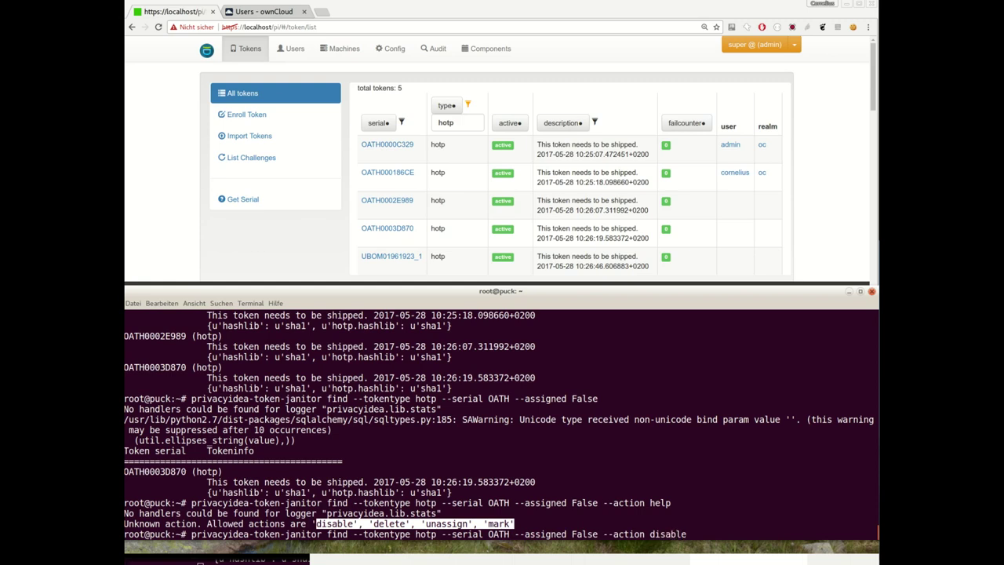
key("Return")
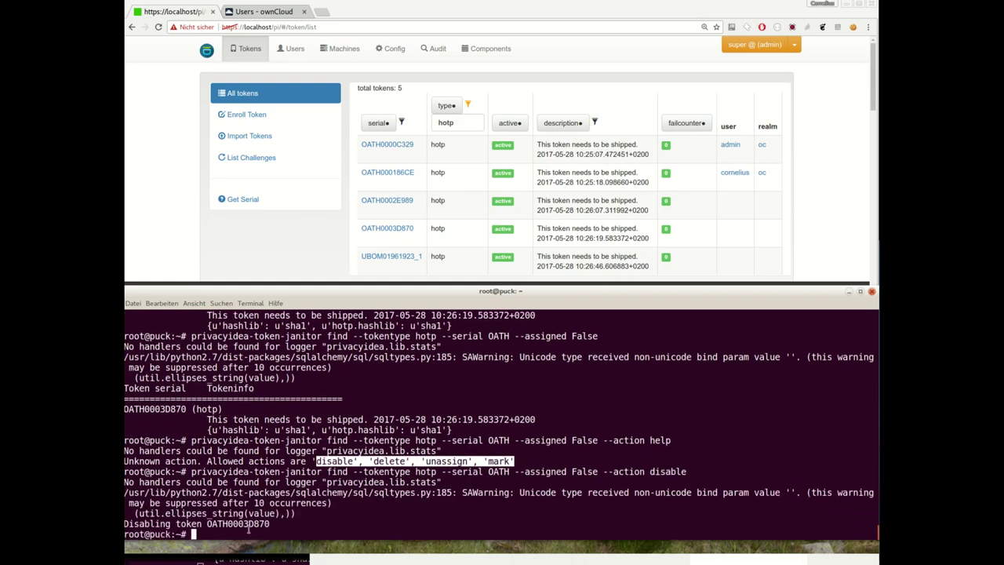
- Verify OATH0003D870's details show it disabled, then go back to the 10-token list
double_click(248, 523)
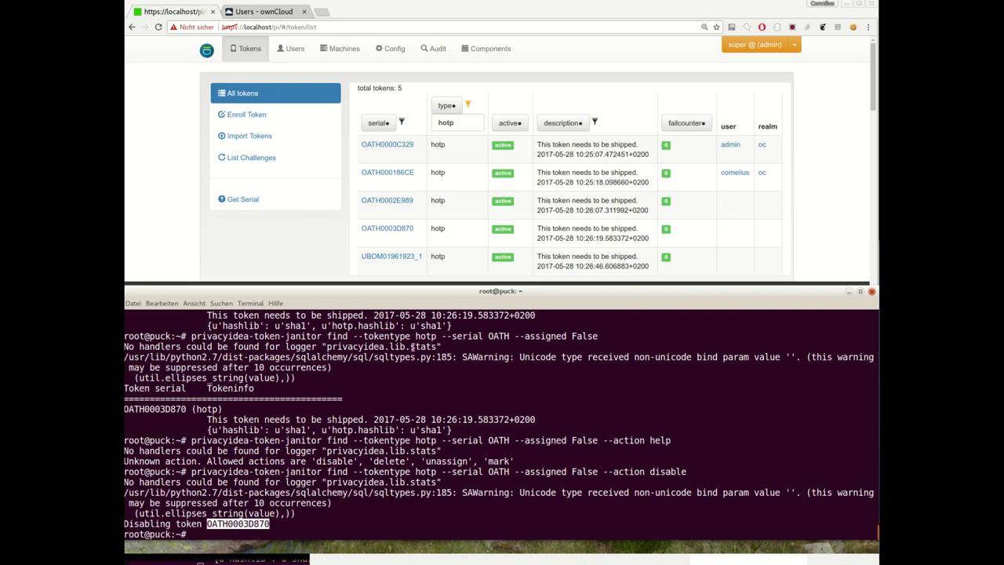
left_click(405, 230)
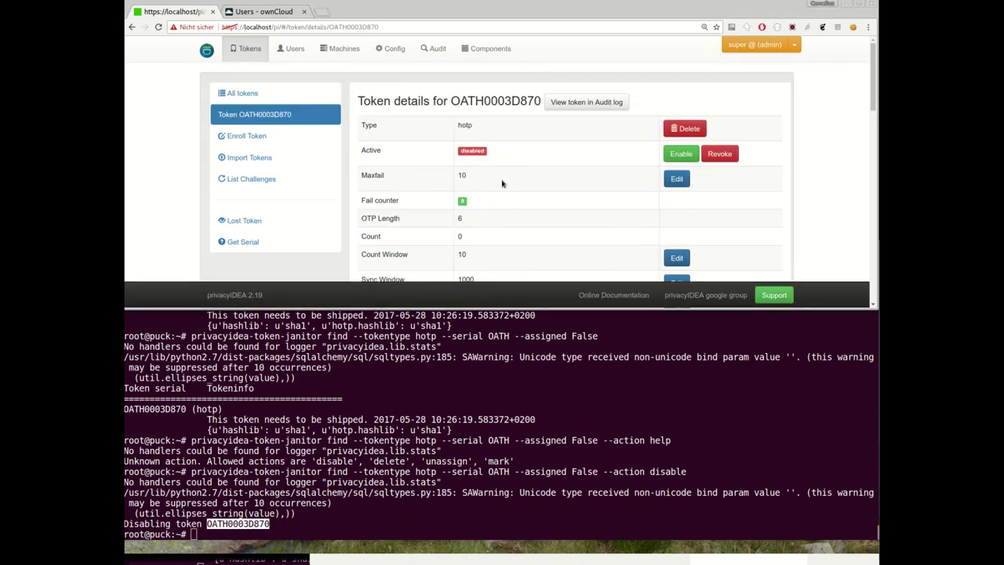
scroll(515, 215, "down", 5)
scroll(510, 210, "down", 1)
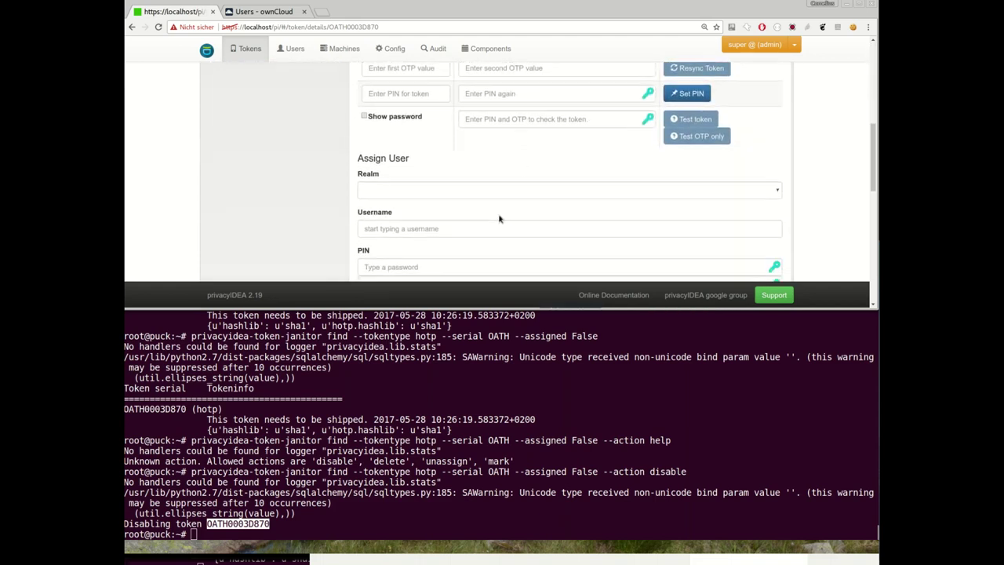
scroll(467, 181, "up", 1)
scroll(458, 194, "up", 5)
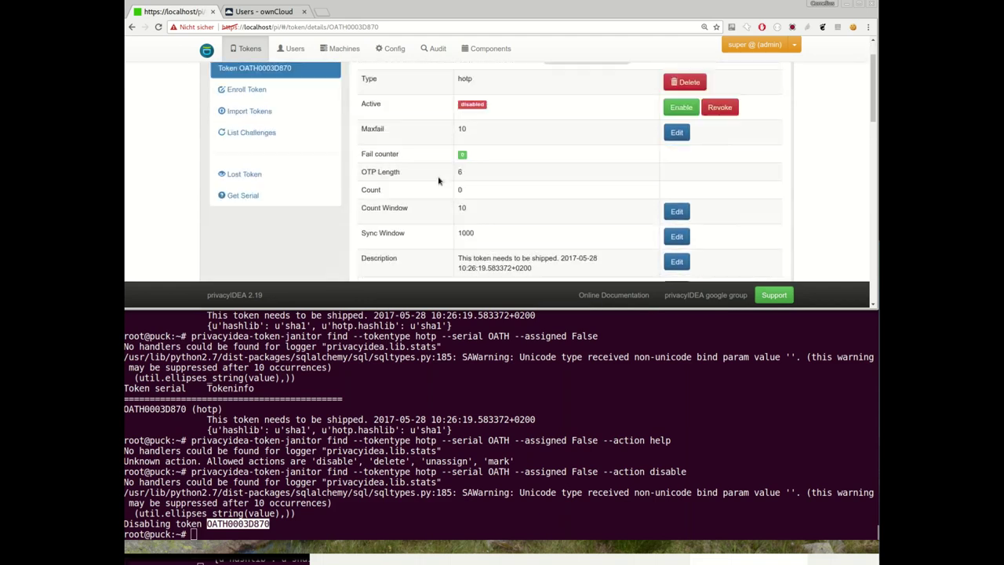
left_click(258, 93)
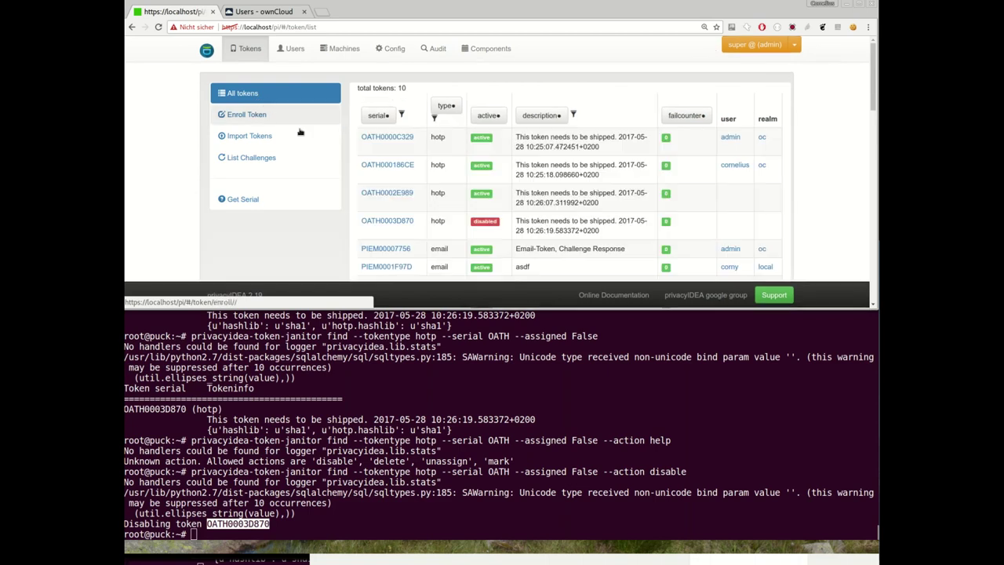
- Filter to hotp and inspect OATH0002E989's assigned user: owncloud resolver, empty username
left_click(435, 118)
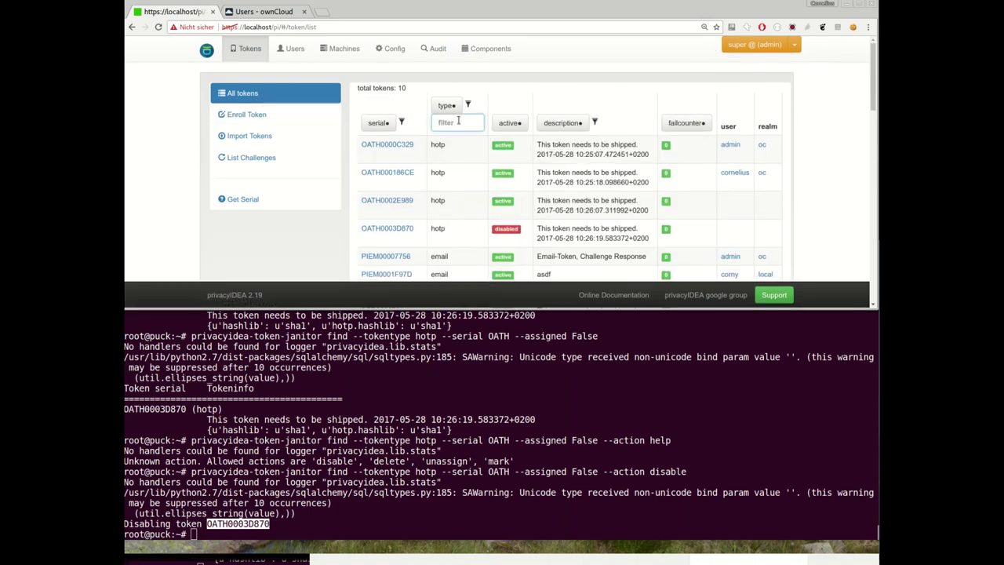
type("hotp")
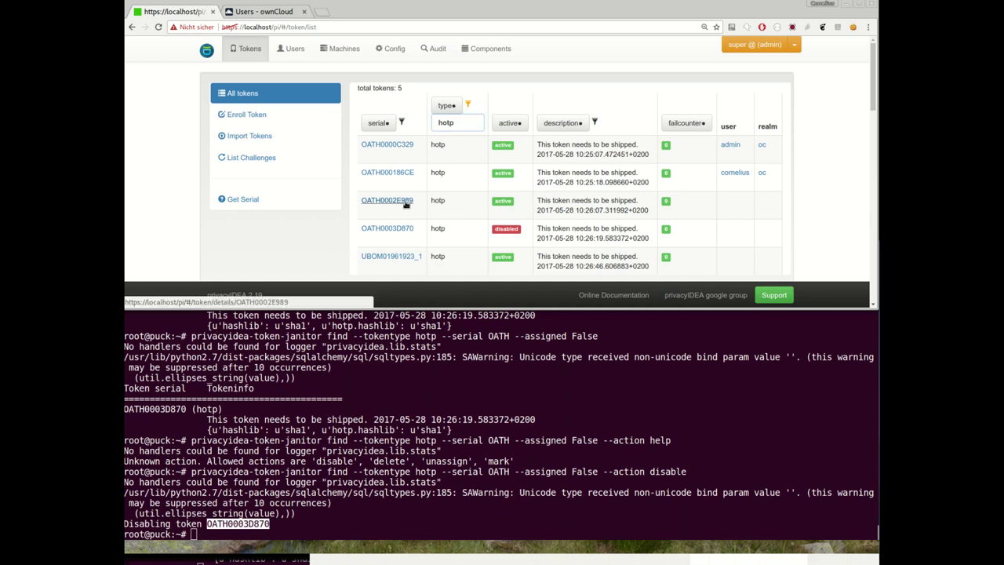
left_click(406, 203)
scroll(546, 124, "down", 5)
scroll(546, 124, "down", 3)
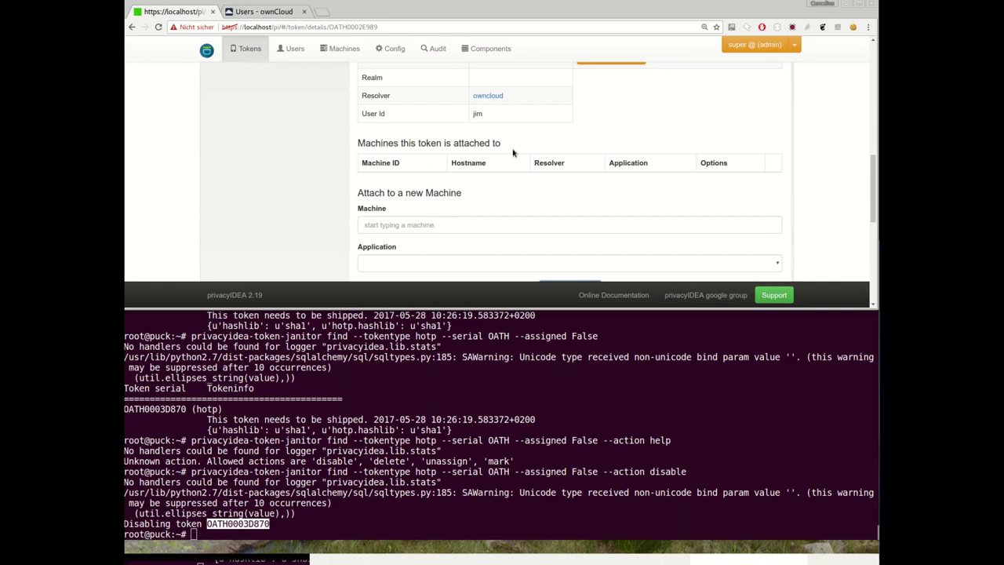
scroll(519, 125, "up", 1)
scroll(519, 132, "up", 1)
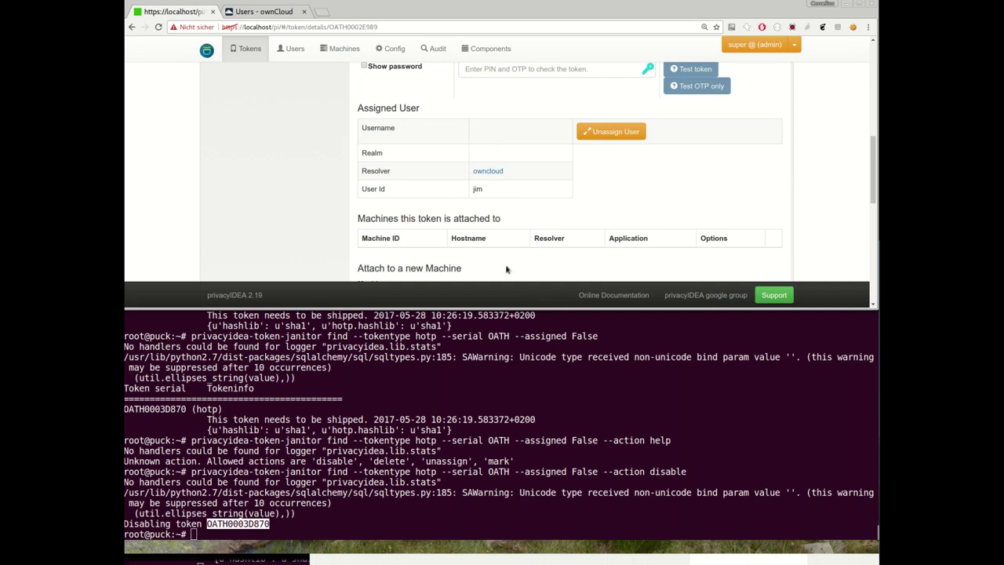
- Run 'privacyidea-token-janitor find --orphaned 1', which reports OATH0002E989 as orphaned
scroll(539, 181, "up", 2)
scroll(529, 185, "up", 1)
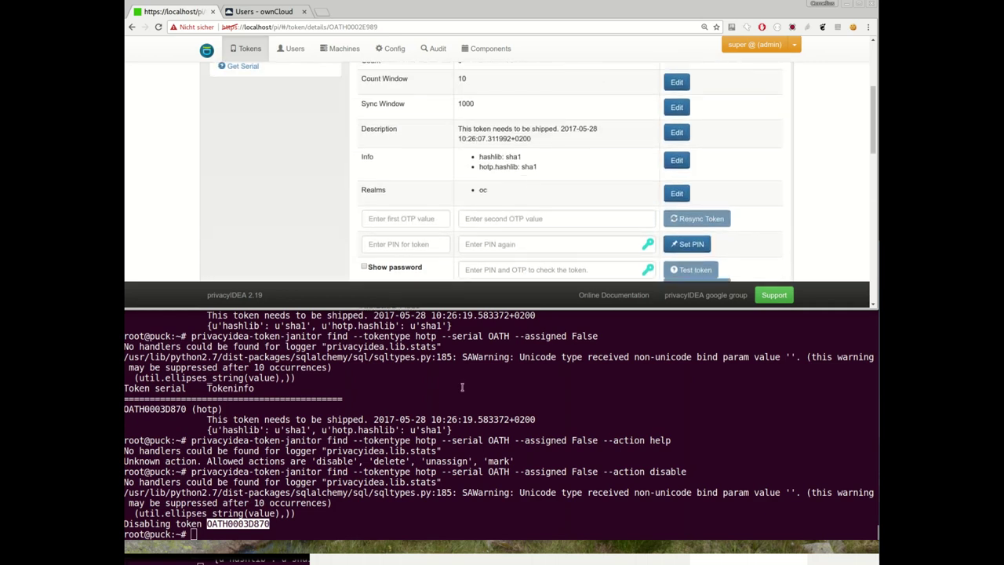
left_click(527, 389)
key("Up")
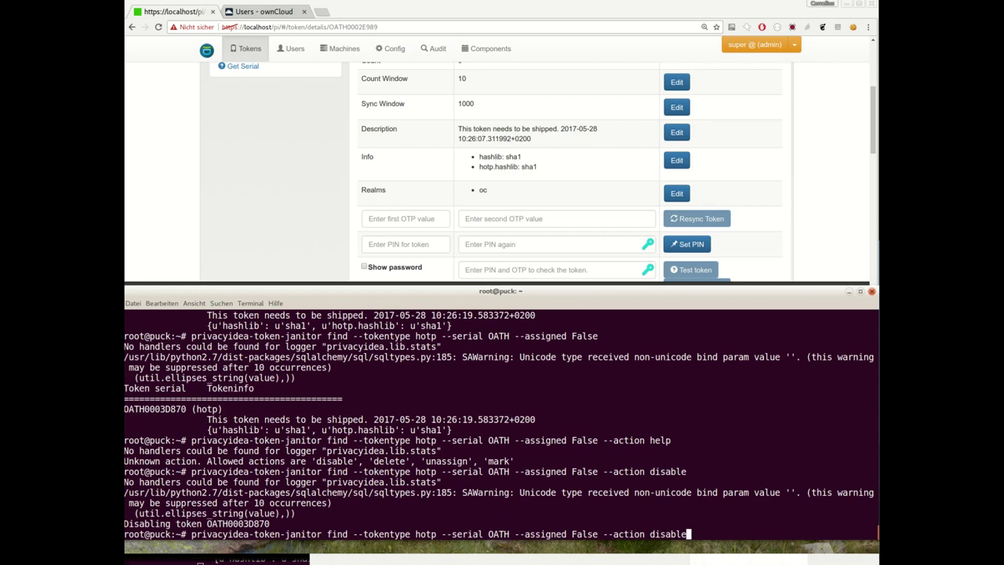
key("BackSpace")
key("BackSpace")
key("BackSpace")
key("BackSpace")
key("BackSpace")
key("BackSpace")
key("BackSpace")
key("BackSpace")
key("BackSpace")
key("BackSpace")
key("BackSpace")
key("BackSpace")
key("BackSpace")
key("BackSpace")
key("BackSpace")
key("BackSpace")
key("BackSpace")
key("BackSpace")
key("BackSpace")
key("BackSpace")
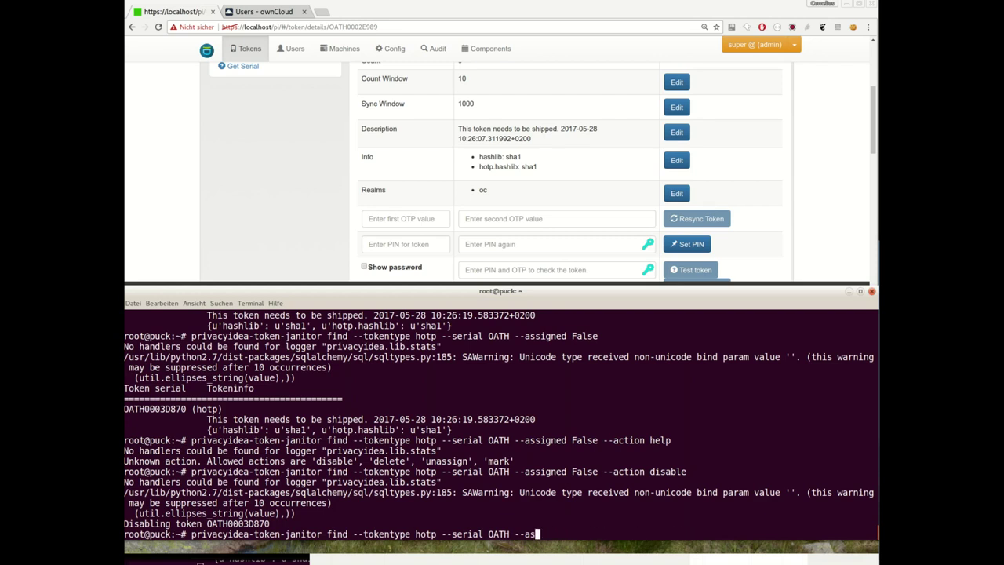
key("BackSpace")
key("BackSpace")
key("BackSpace")
key("BackSpace")
key("BackSpace")
key("BackSpace")
key("BackSpace")
key("BackSpace")
key("BackSpace")
key("BackSpace")
key("BackSpace")
key("BackSpace")
key("BackSpace")
key("BackSpace")
key("BackSpace")
key("BackSpace")
key("BackSpace")
key("BackSpace")
key("BackSpace")
key("BackSpace")
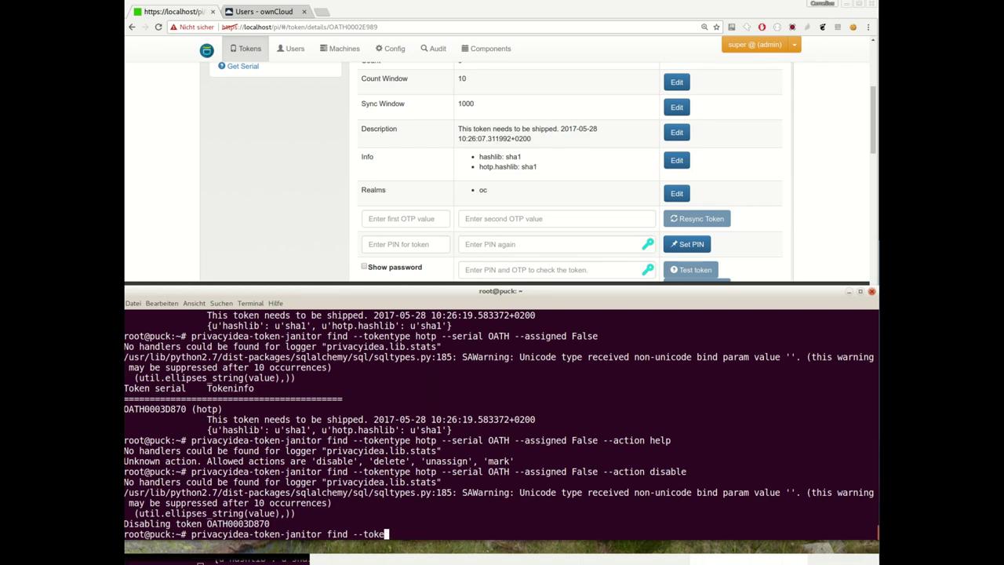
key("BackSpace")
key("BackSpace")
key("BackSpace")
key("BackSpace")
type("orphaned 1")
key("Return")
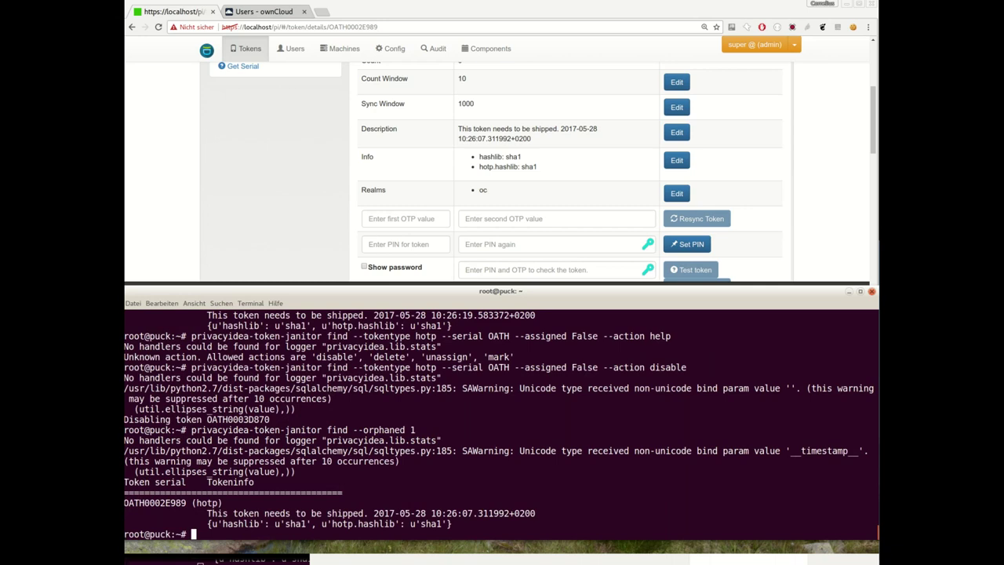
key("Up")
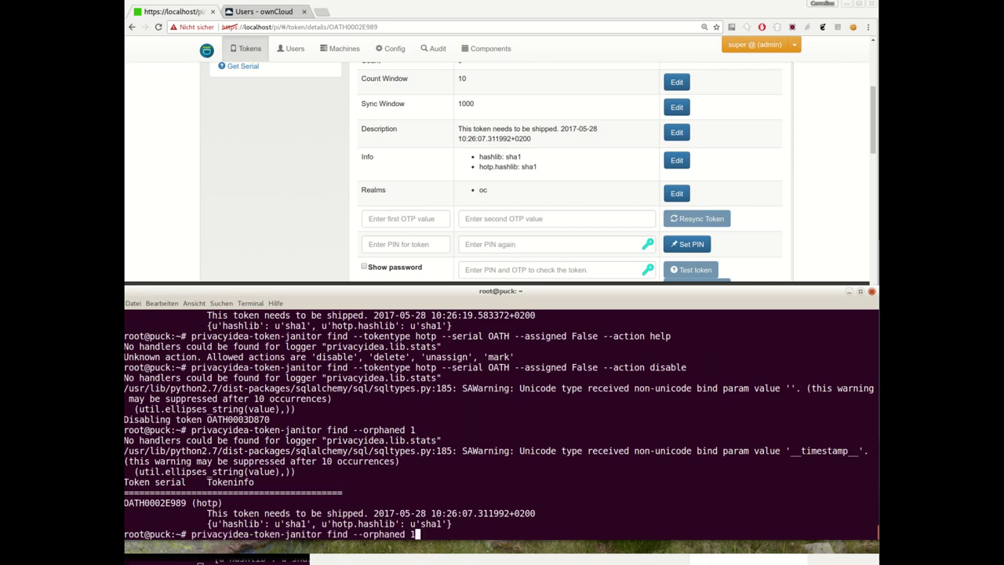
- Run the orphaned search with --serial OATH, then with --action delete to remove OATH0002E989
type("--")
type("serial OATH")
key("Return")
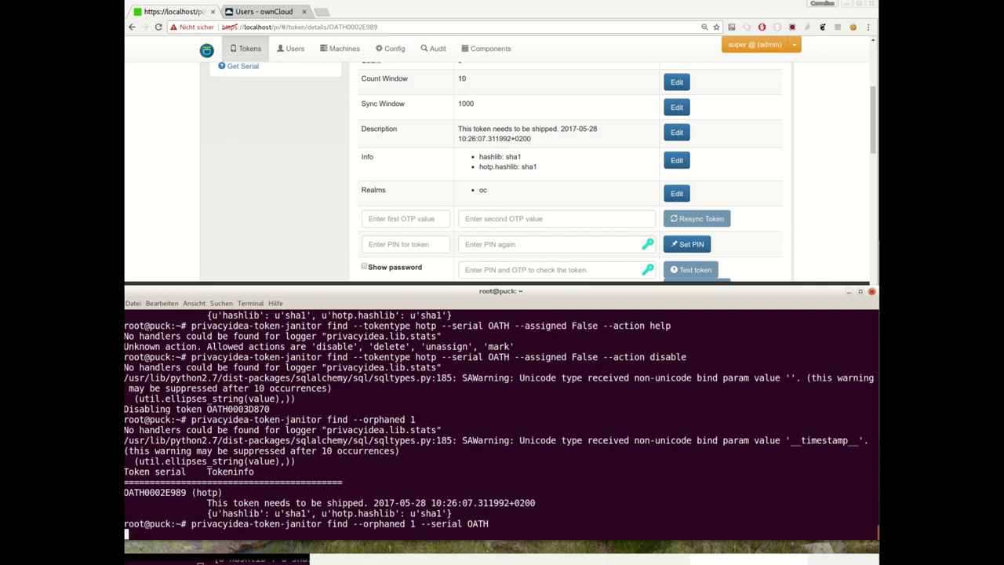
key("Up")
type("--action ")
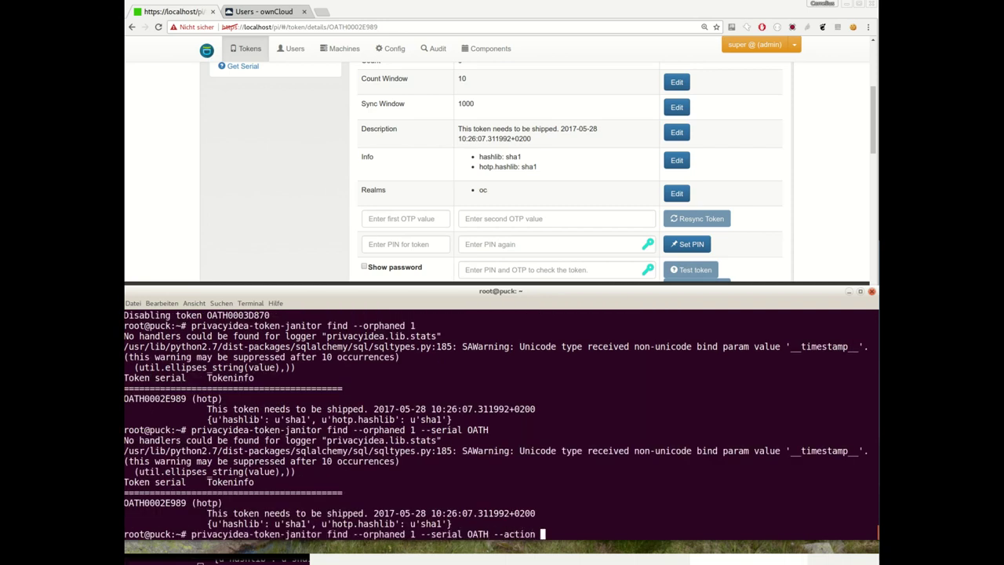
type("delete")
key("Return")
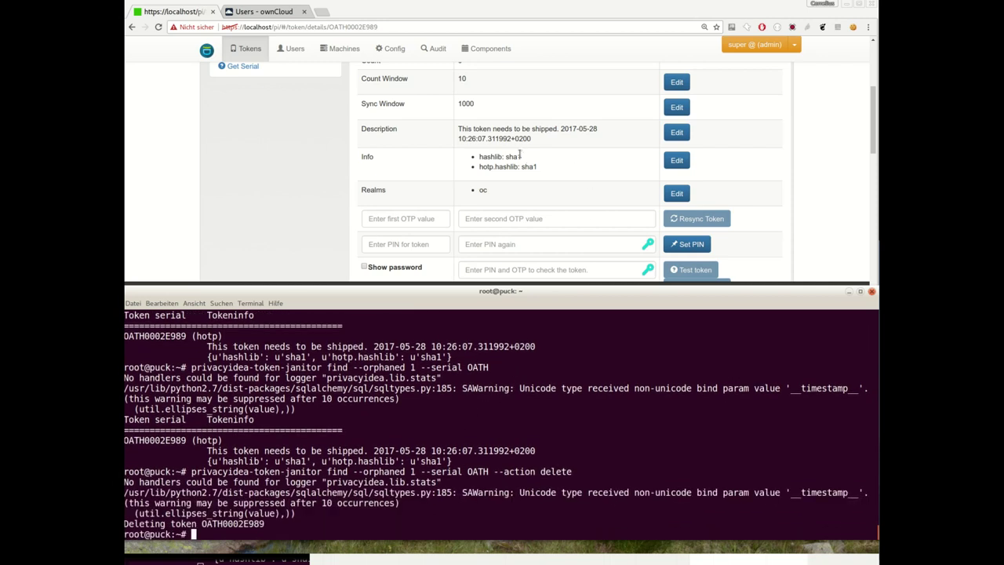
- Reload all tokens and filter to hotp, confirming only 4 remain without OATH0002E989
scroll(463, 178, "up", 5)
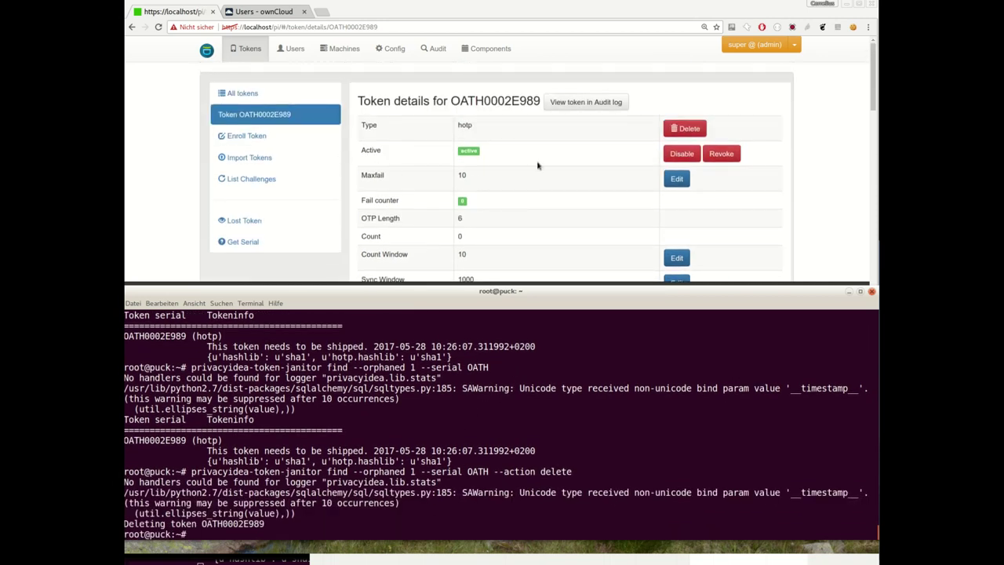
scroll(474, 149, "down", 3)
scroll(474, 149, "up", 3)
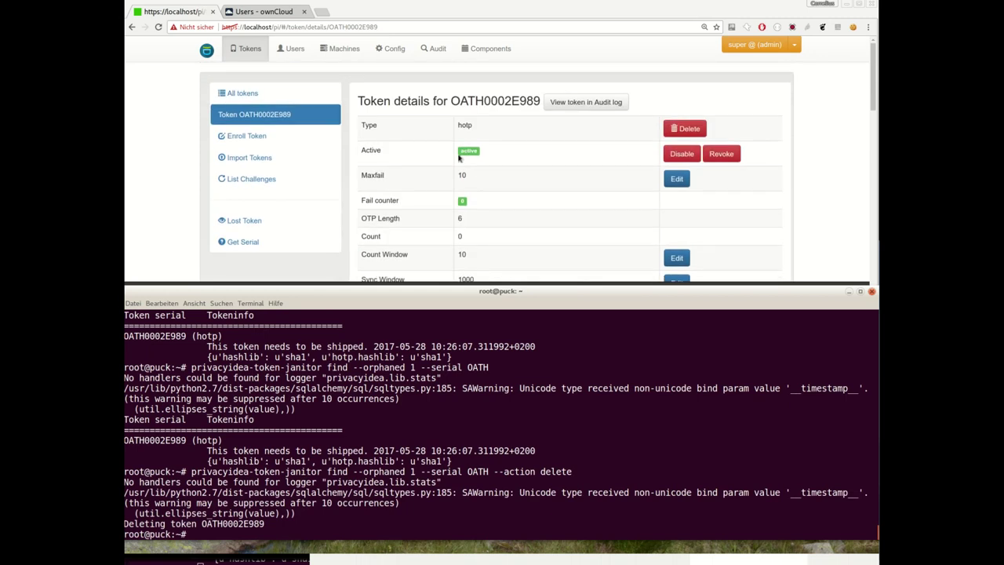
left_click(237, 93)
scroll(440, 118, "down", 2)
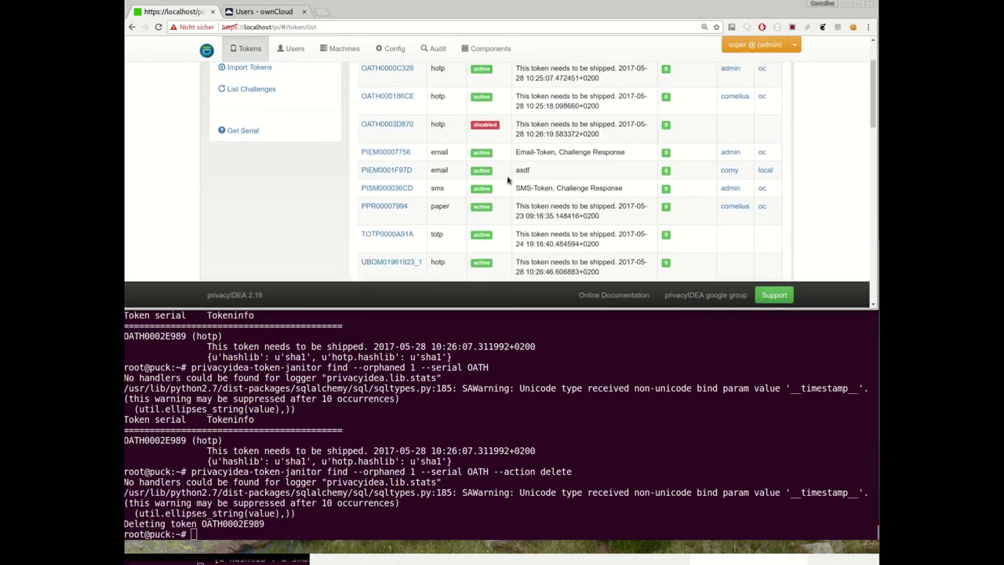
scroll(438, 115, "up", 2)
left_click(437, 116)
left_click(455, 123)
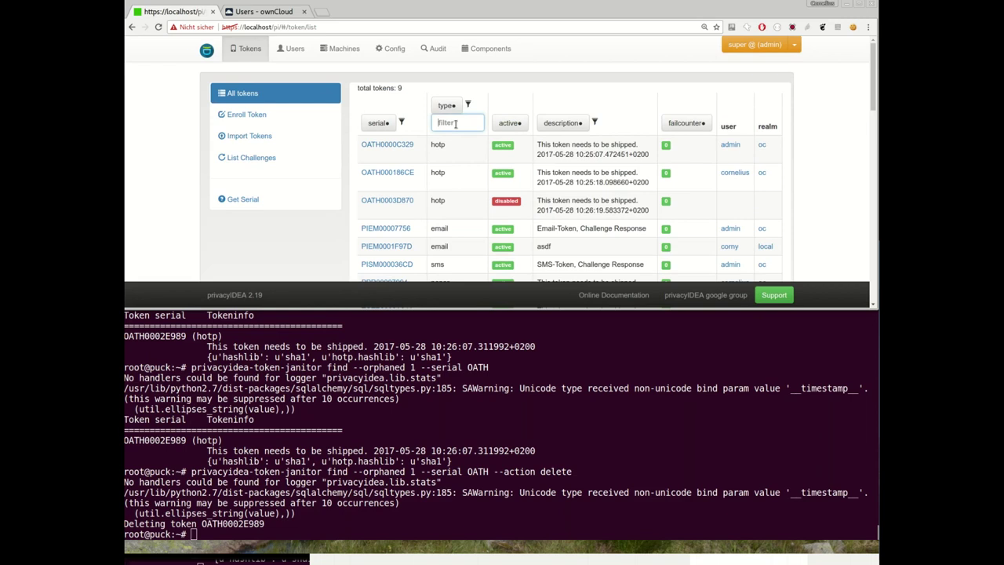
type("hotp")
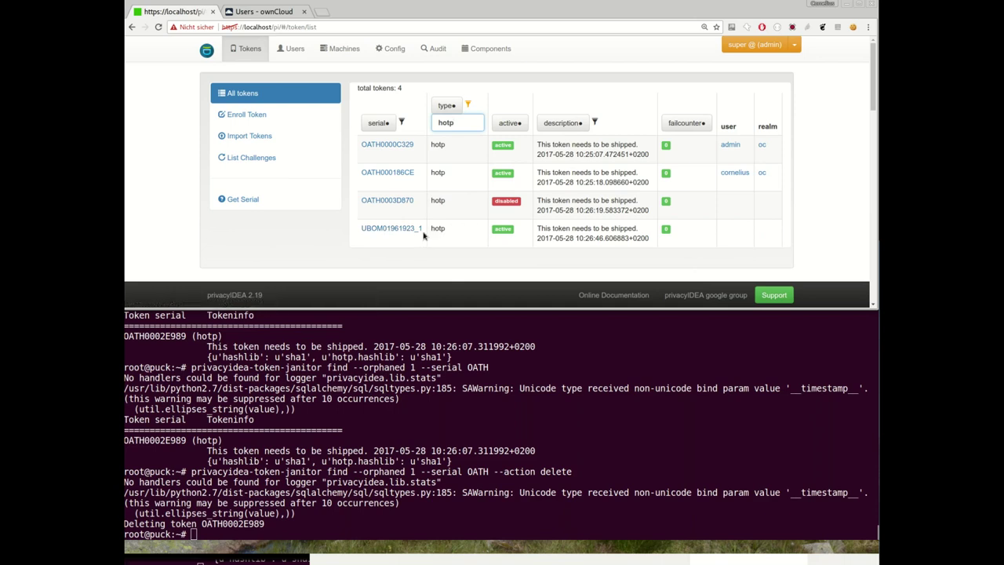
left_click(405, 413)
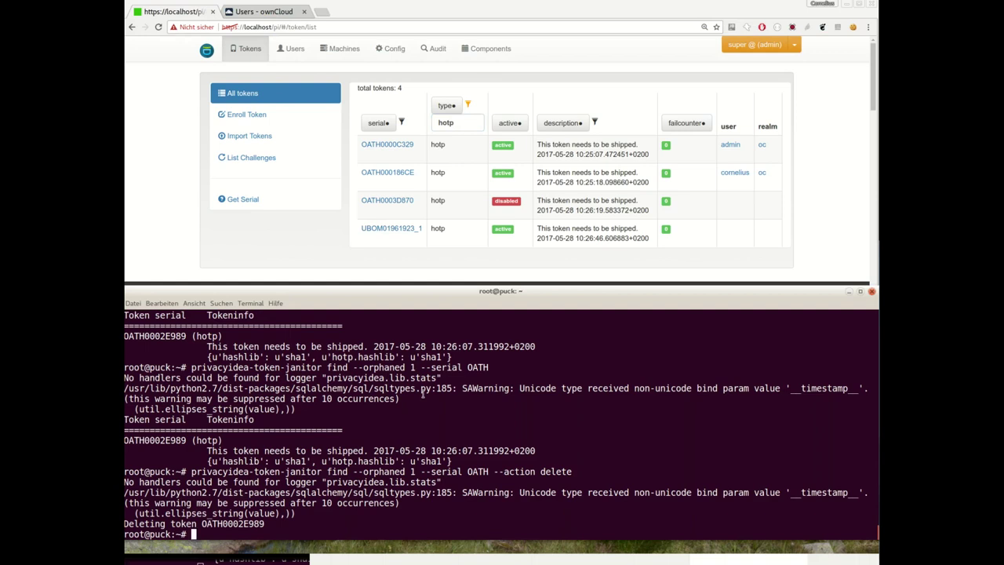
- Search for UBOM serial tokens, then narrow to unassigned ones with --assigned False
key("Up")
key("BackSpace")
key("BackSpace")
key("BackSpace")
key("BackSpace")
key("BackSpace")
key("BackSpace")
key("BackSpace")
key("BackSpace")
key("BackSpace")
key("BackSpace")
key("BackSpace")
key("BackSpace")
key("BackSpace")
key("BackSpace")
key("BackSpace")
key("BackSpace")
key("BackSpace")
key("BackSpace")
key("BackSpace")
key("BackSpace")
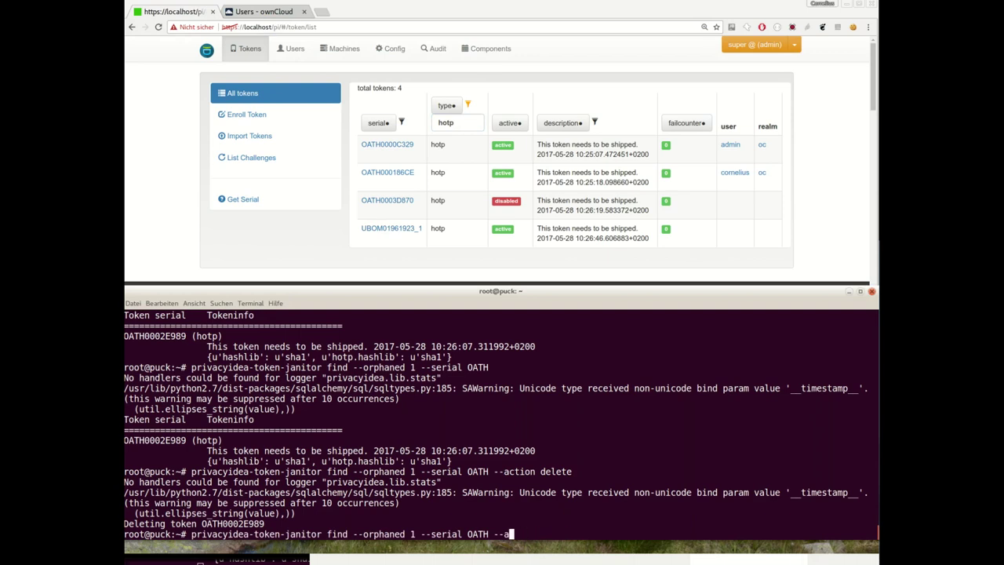
key("BackSpace")
key("BackSpace")
key("BackSpace")
key("BackSpace")
key("BackSpace")
key("BackSpace")
key("BackSpace")
key("BackSpace")
key("BackSpace")
key("BackSpace")
key("BackSpace")
key("BackSpace")
key("BackSpace")
type("ser")
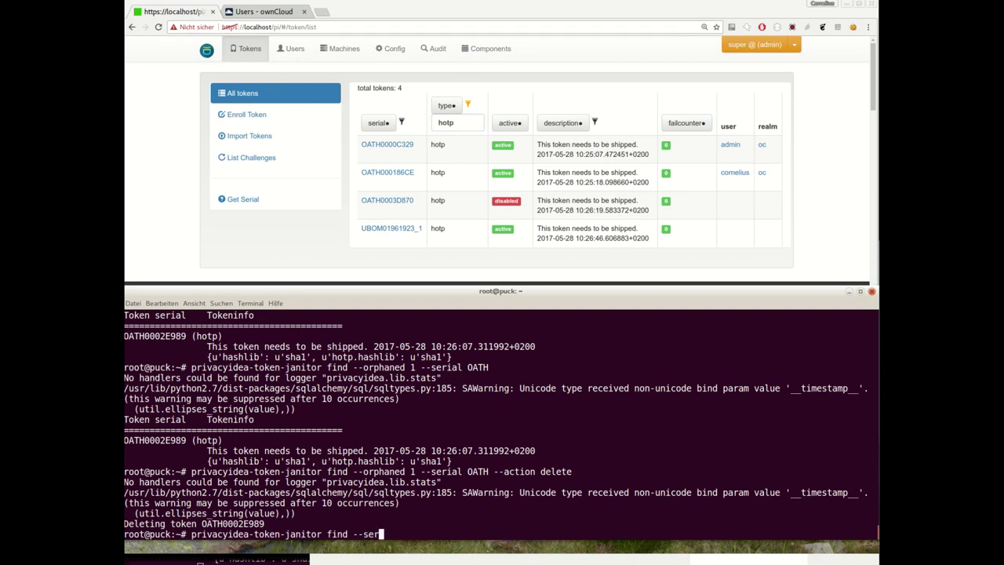
type("ial UBOM")
key("Return")
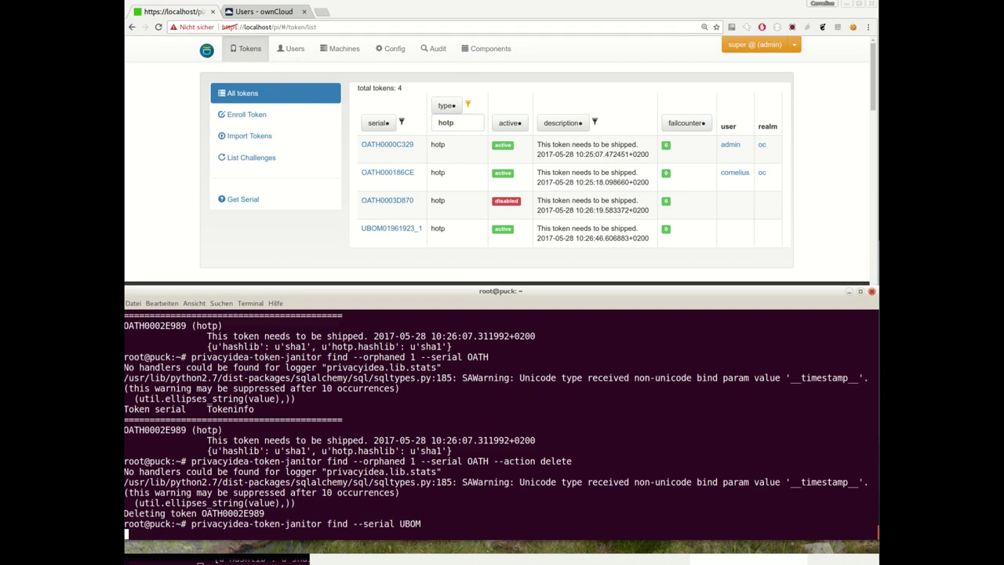
key("Up")
type("--")
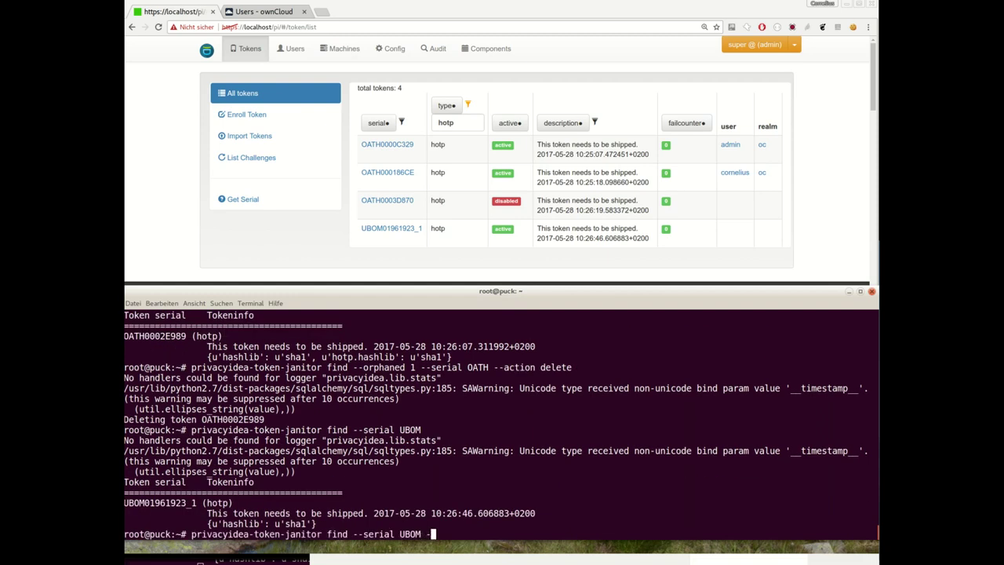
type("assigned False")
key("Return")
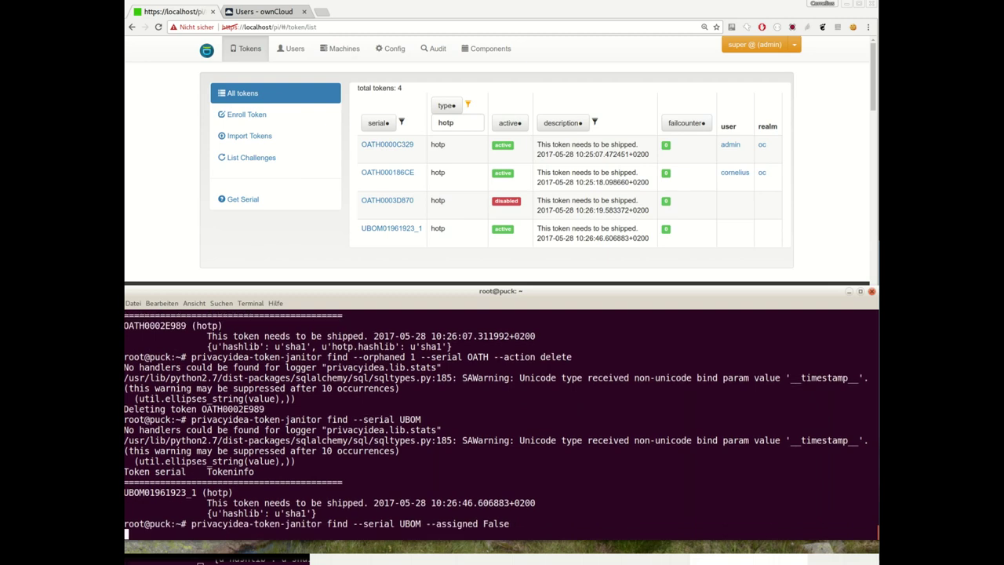
- Extend the unassigned UBOM search with --action mark --help
key("Up")
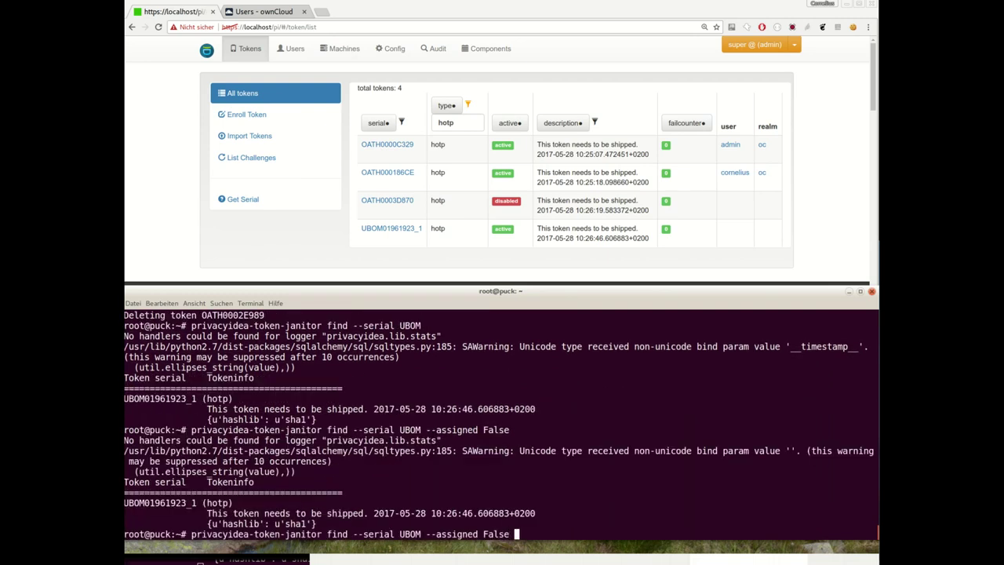
type("--action")
key("BackSpace")
key("BackSpace")
key("BackSpace")
key("BackSpace")
type("tioni")
key("BackSpace")
key("BackSpace")
type("mark")
type("--help")
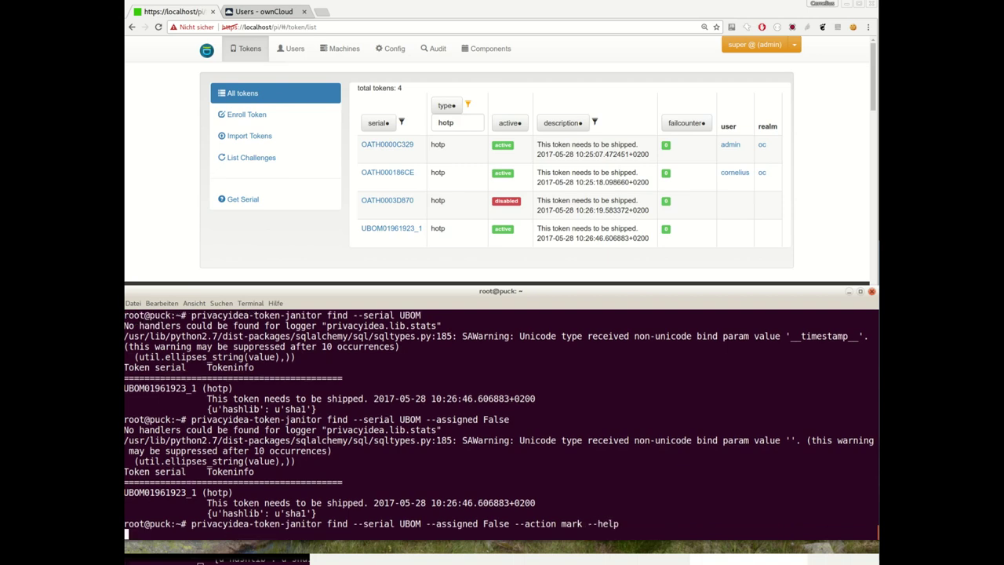
- Show the janitor help and find the --set-tokeninfo-key option
key("Return")
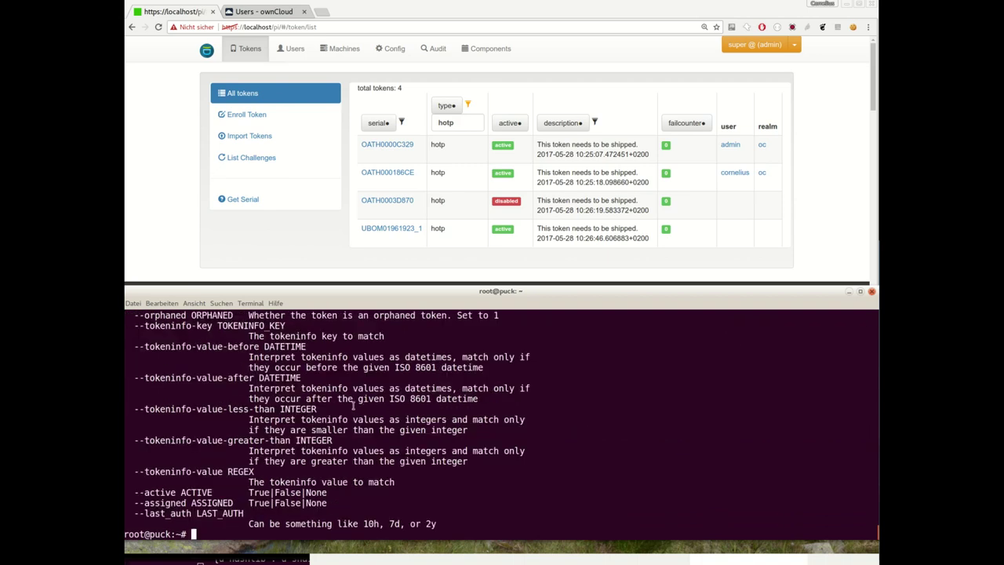
scroll(341, 404, "up", 2)
scroll(341, 404, "up", 3)
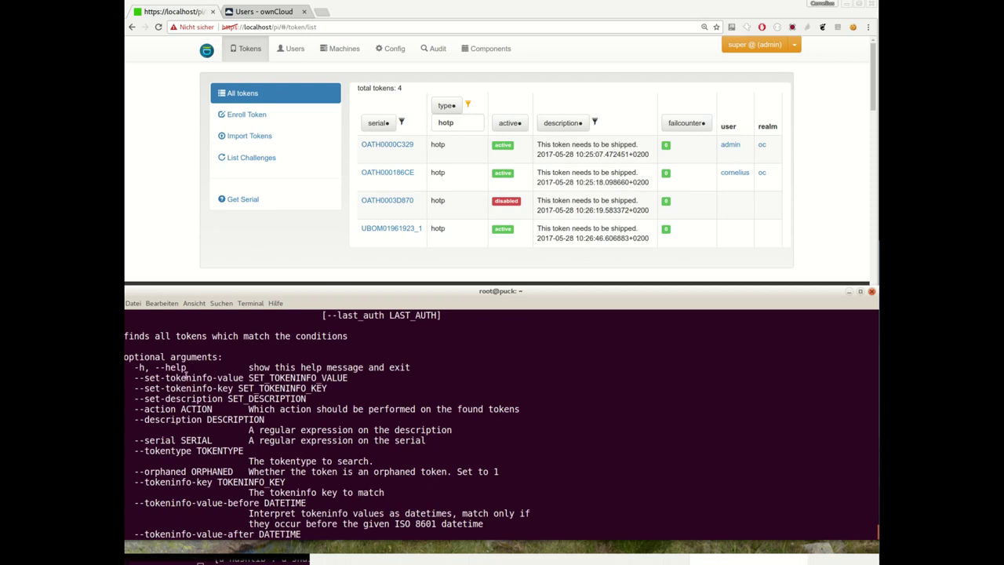
left_click_drag(235, 387, 142, 388)
scroll(398, 374, "down", 5)
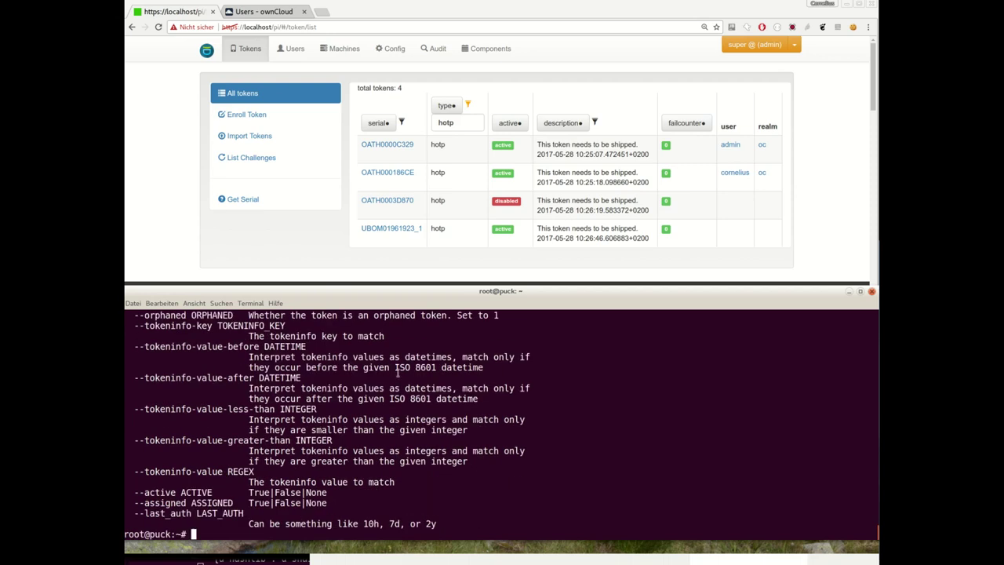
- Run the mark action with --set-tokeninfo-key enrollstate and --set-tokeninfo-value needs_to_be_shipped
key("Up")
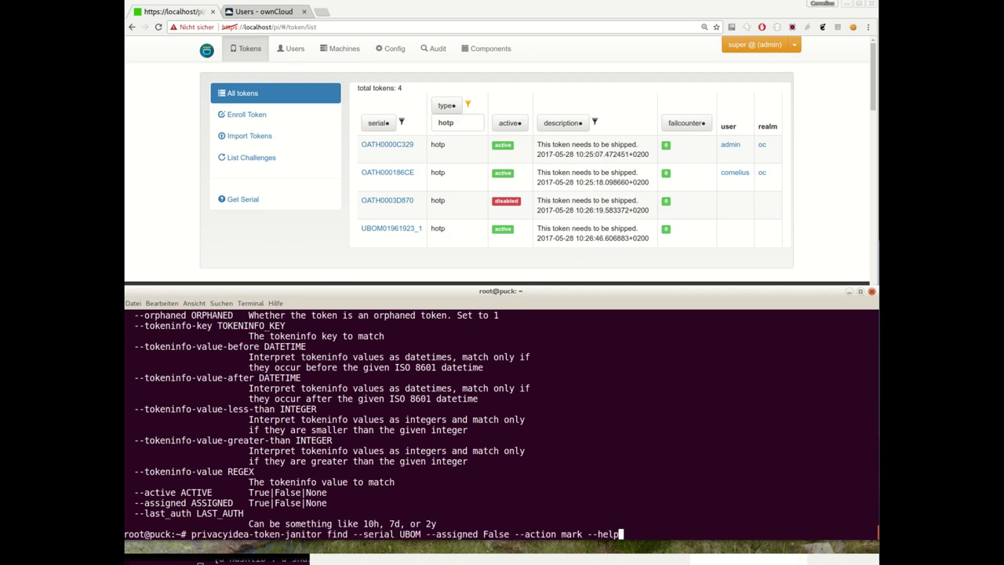
key("BackSpace")
key("BackSpace")
key("BackSpace")
key("BackSpace")
key("BackSpace")
type("-set-tokeninfo-key")
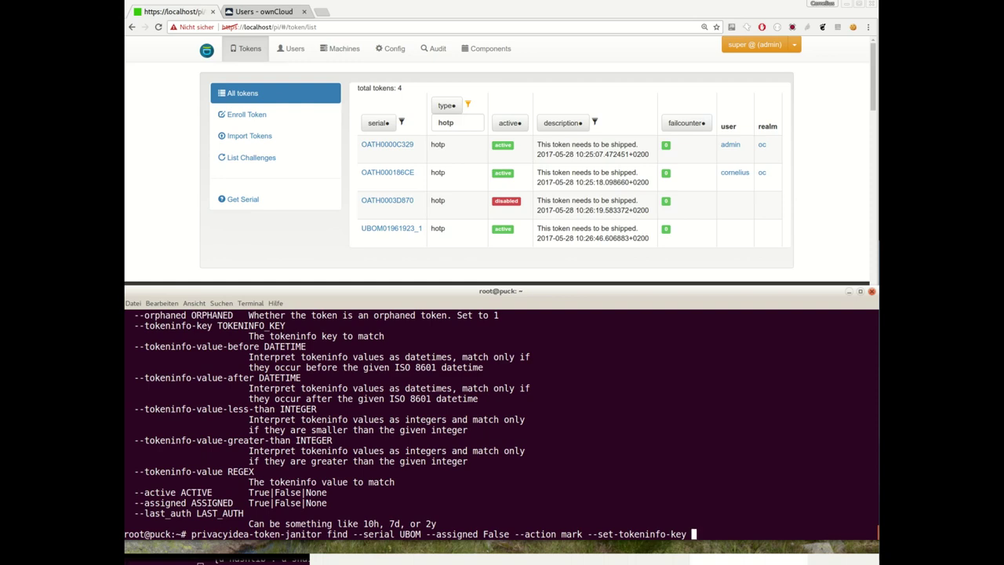
type("enrollment-state")
key("BackSpace")
key("BackSpace")
key("BackSpace")
key("BackSpace")
key("BackSpace")
type("state ")
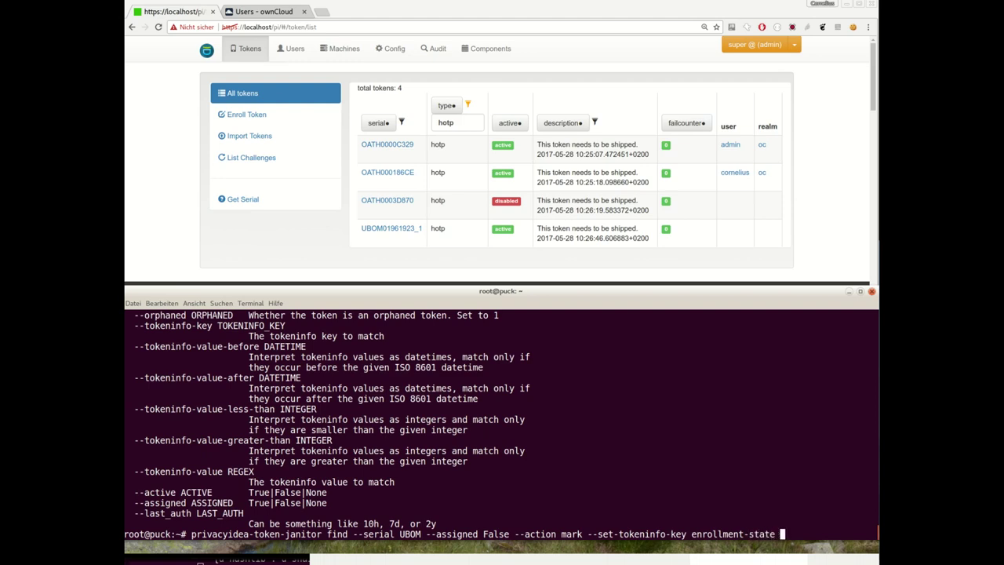
type("--set-tokeninfo-value")
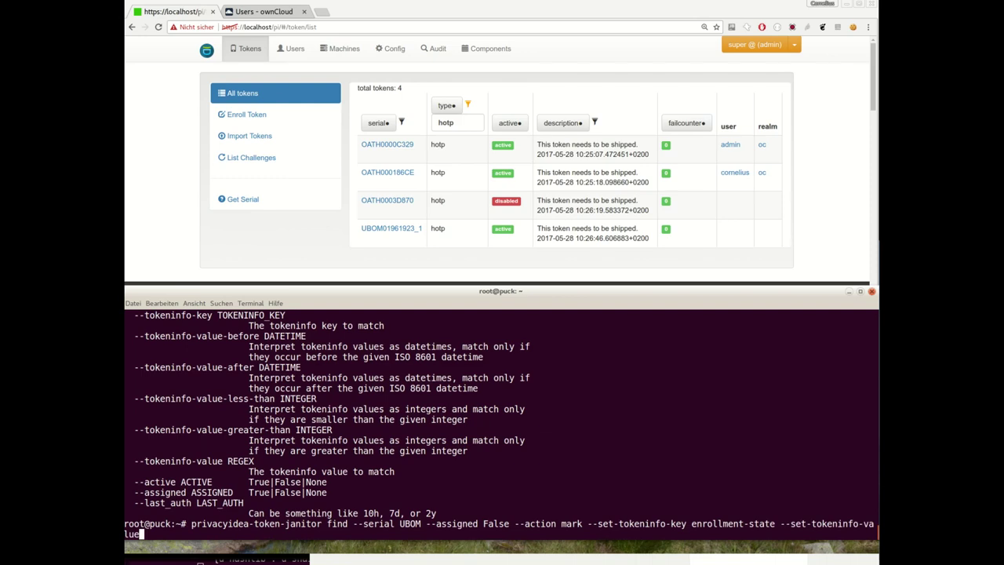
type(" needs to be_shipped")
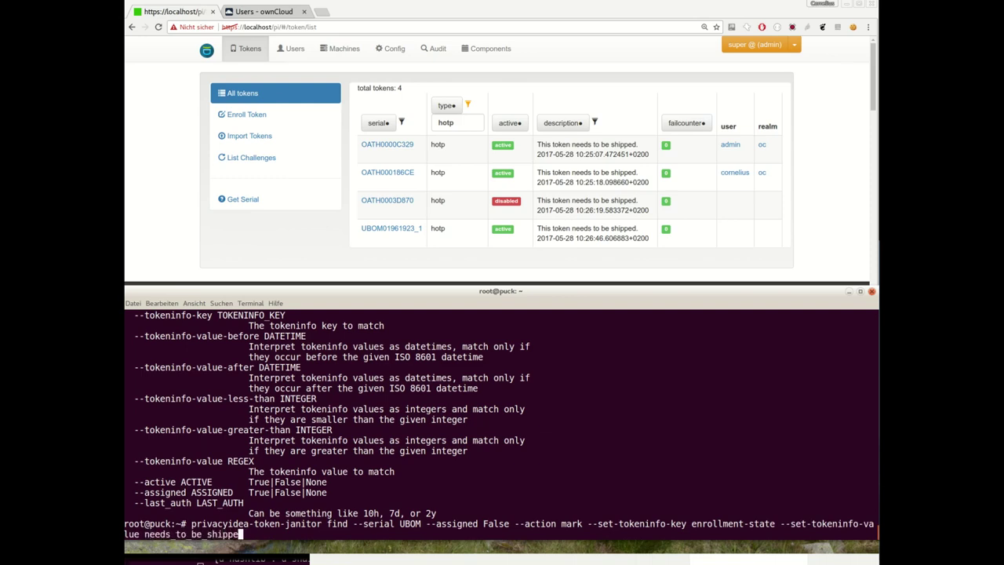
key("Return")
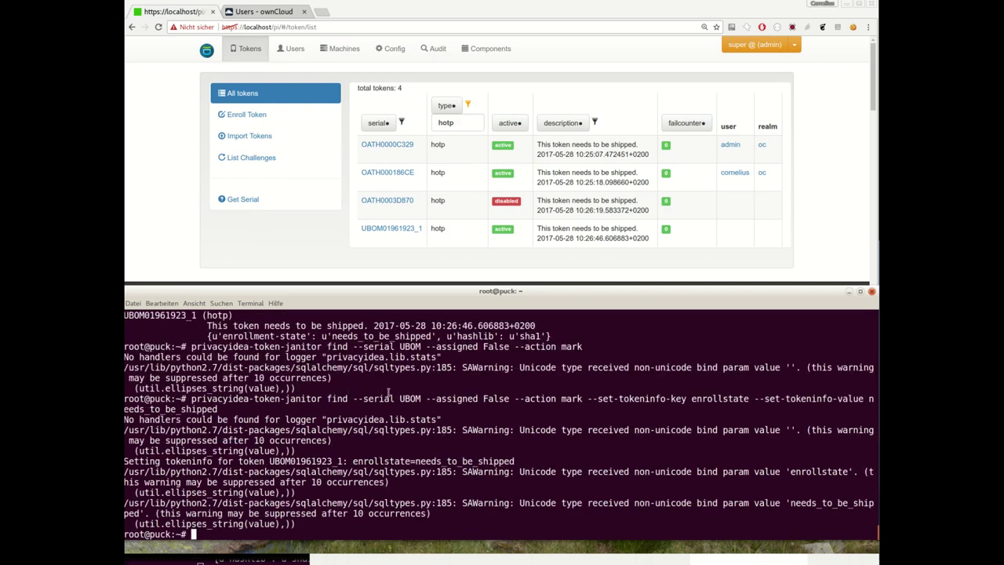
- Open UBOM01961923_1's details and select its enrollment-state and new enrollstate info entries
left_click(388, 229)
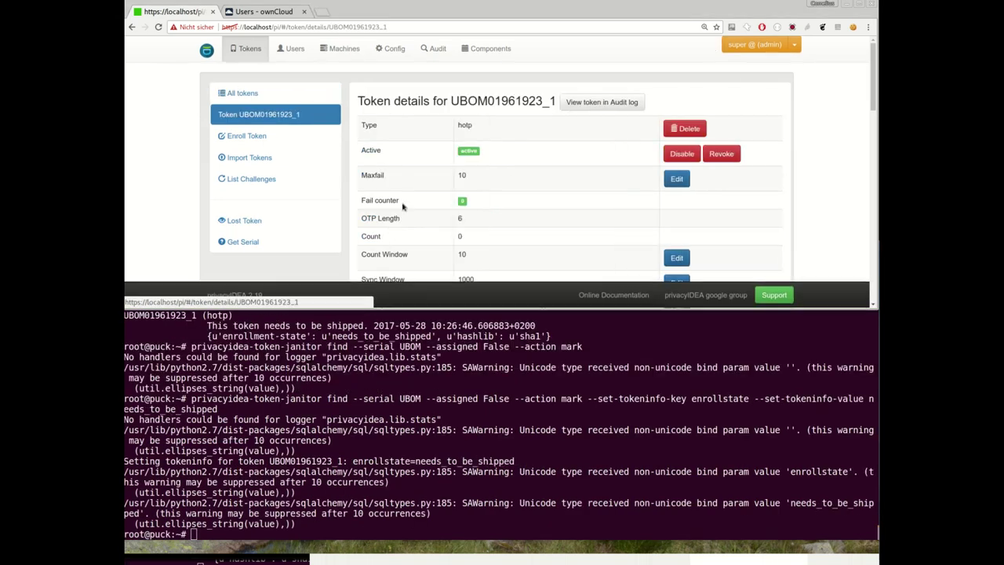
scroll(498, 180, "down", 5)
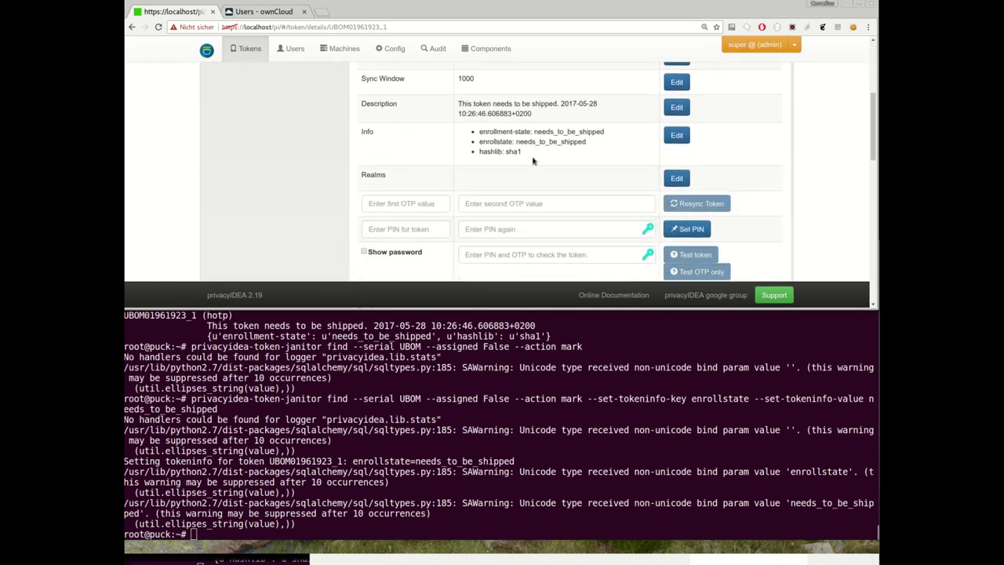
scroll(480, 161, "up", 1)
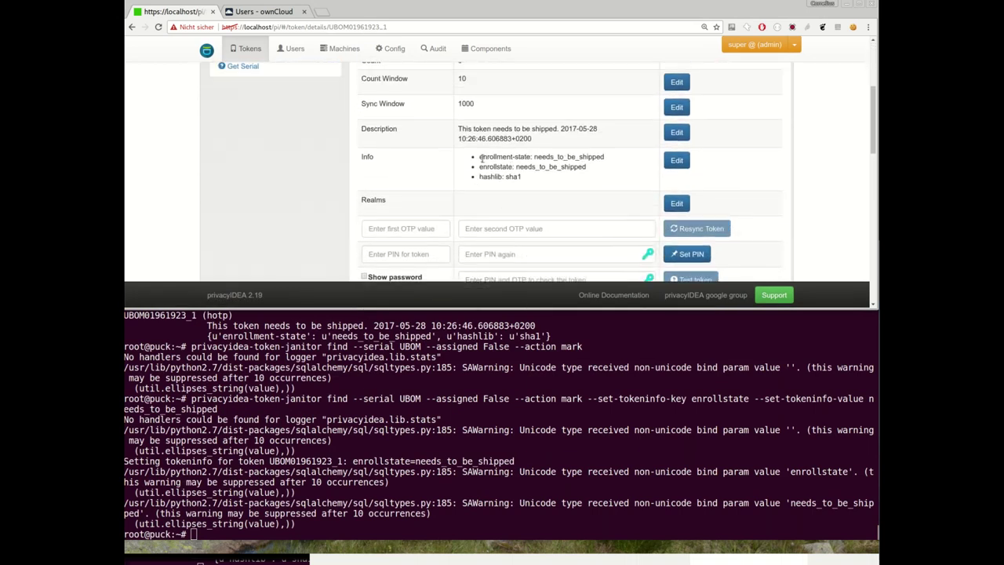
left_click_drag(479, 157, 605, 157)
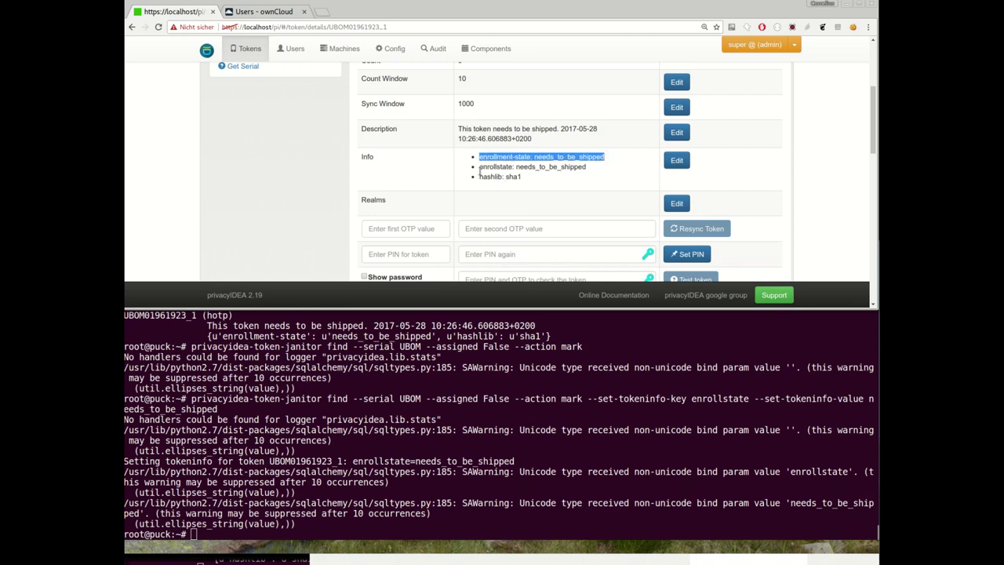
triple_click(539, 170)
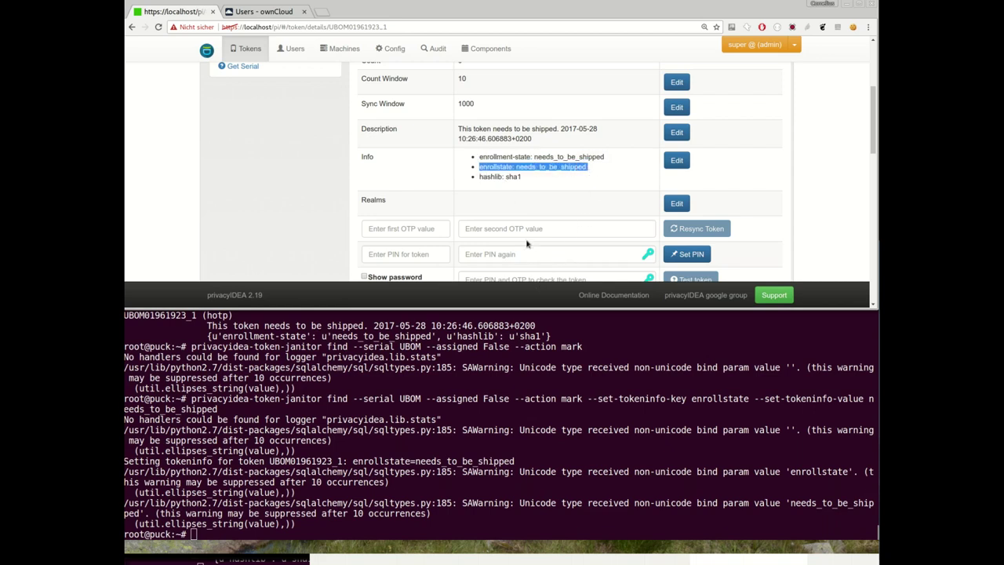